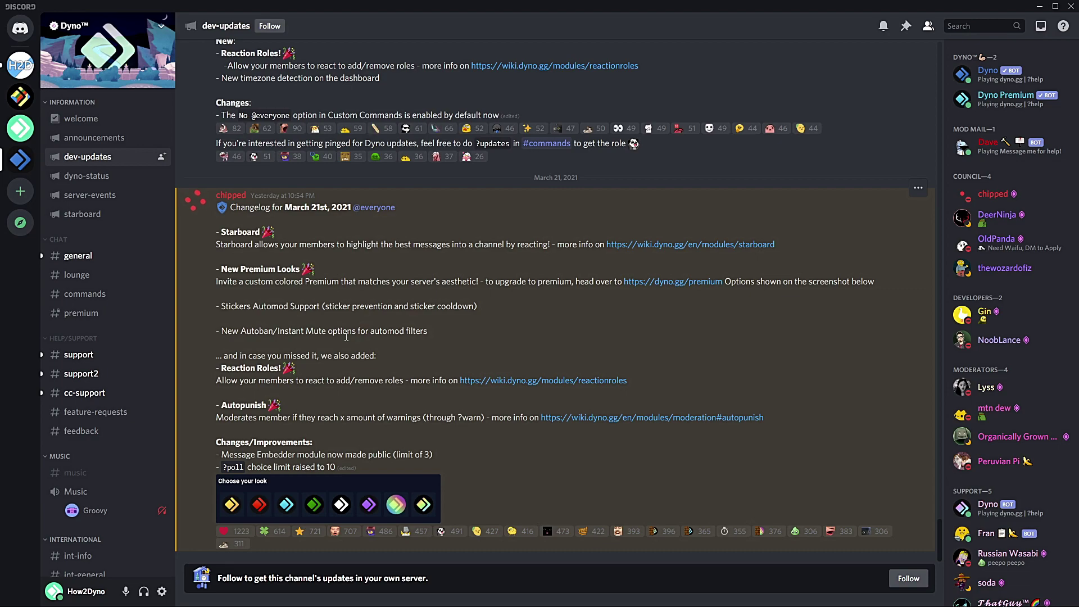
pyautogui.rightClick(210, 356)
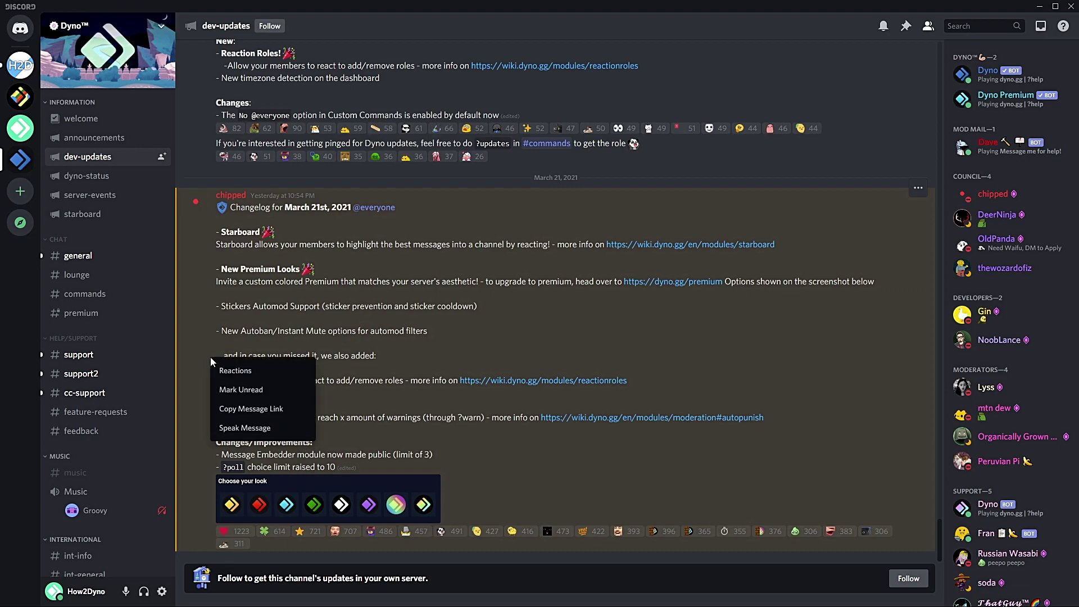
pyautogui.click(208, 345)
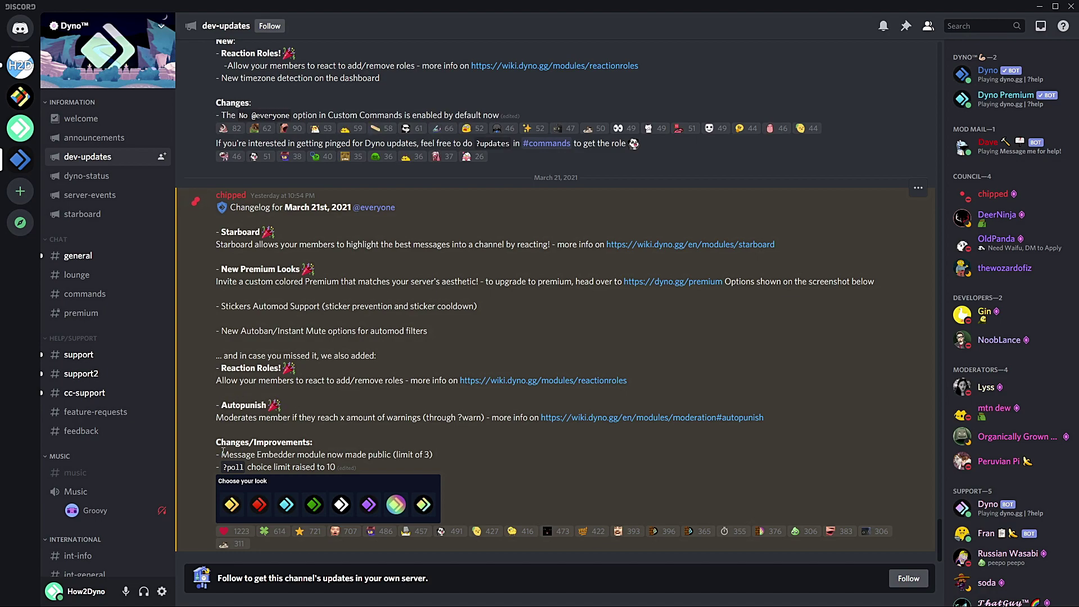
pyautogui.moveTo(221, 454); pyautogui.dragTo(295, 454)
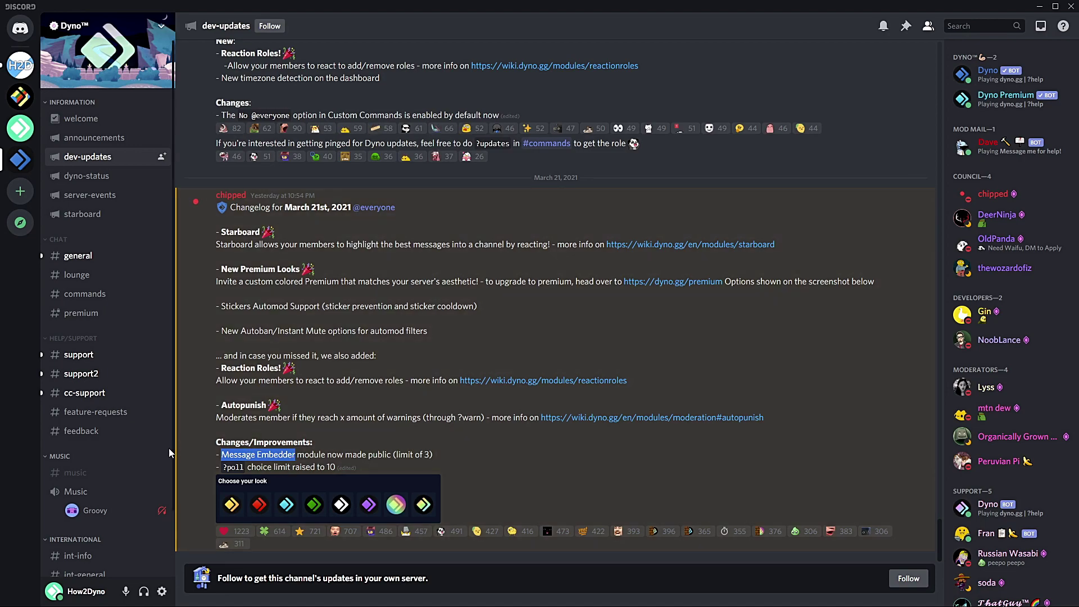
pyautogui.click(263, 443)
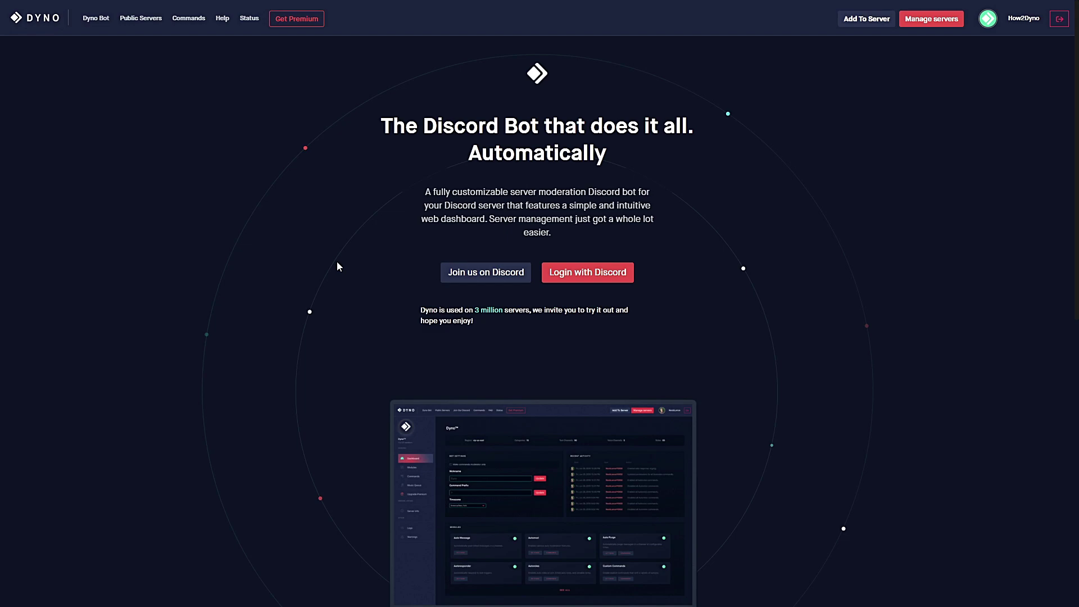
# - Switch to the Dyno dashboard, open the Starboard module of the How2Dyno server and enable it
pyautogui.click(921, 20)
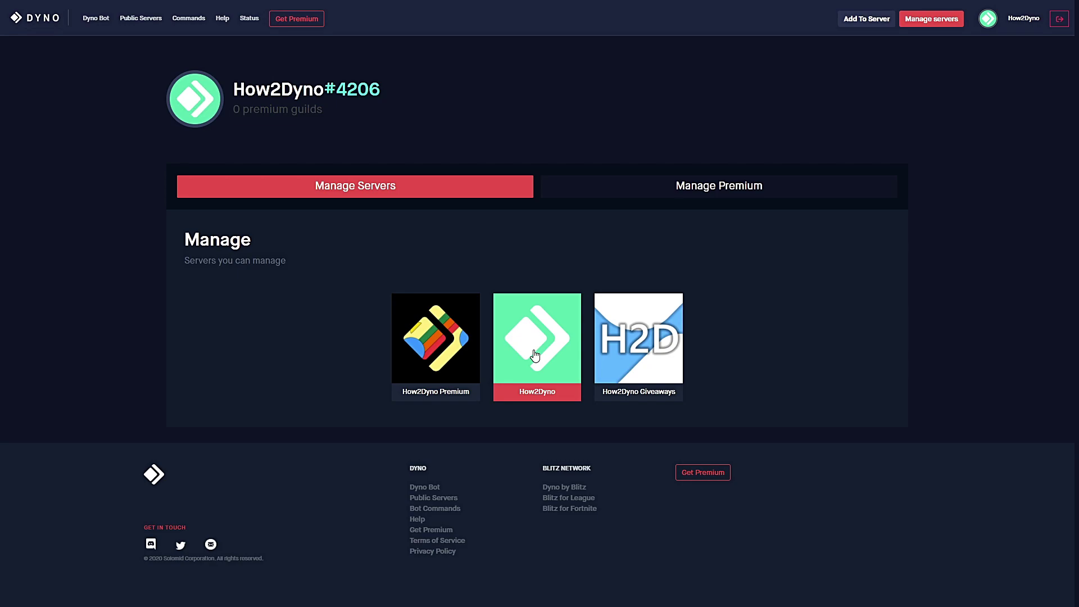
pyautogui.click(535, 355)
pyautogui.click(44, 194)
pyautogui.click(62, 425)
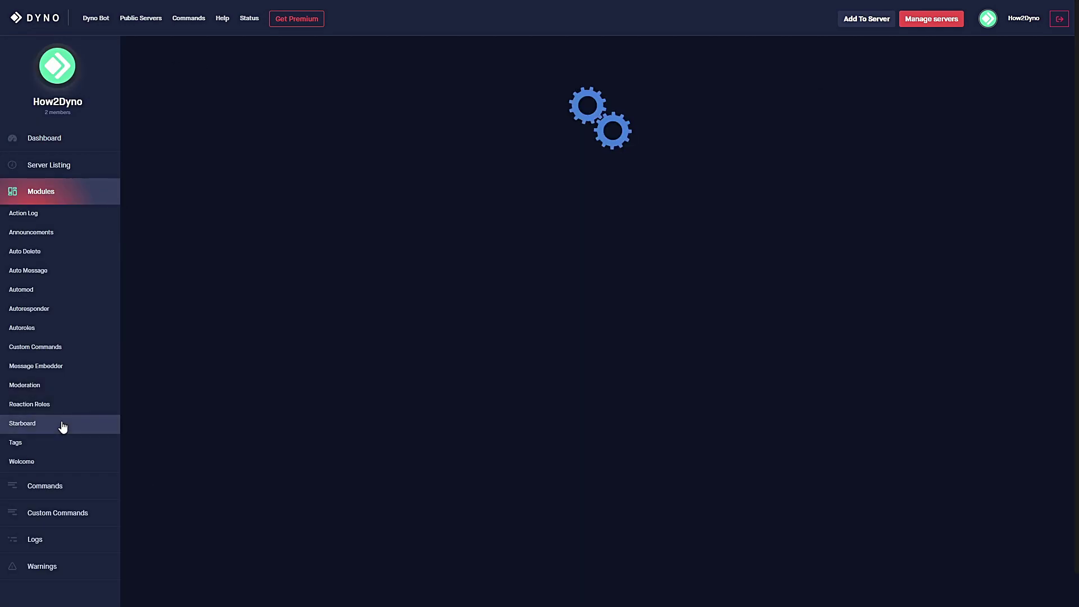
pyautogui.click(981, 69)
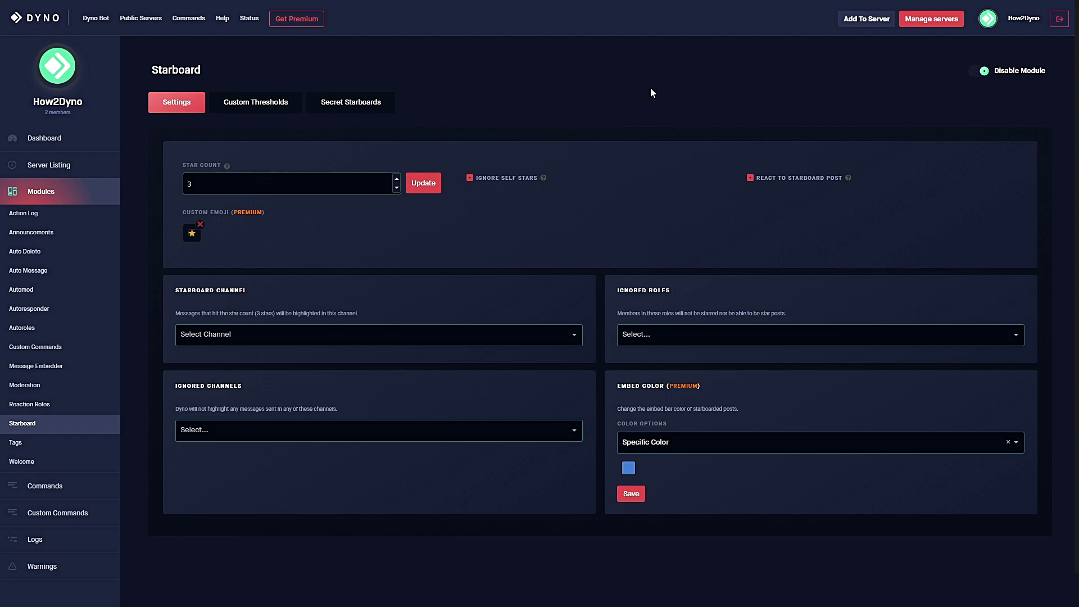
pyautogui.click(200, 229)
pyautogui.click(640, 254)
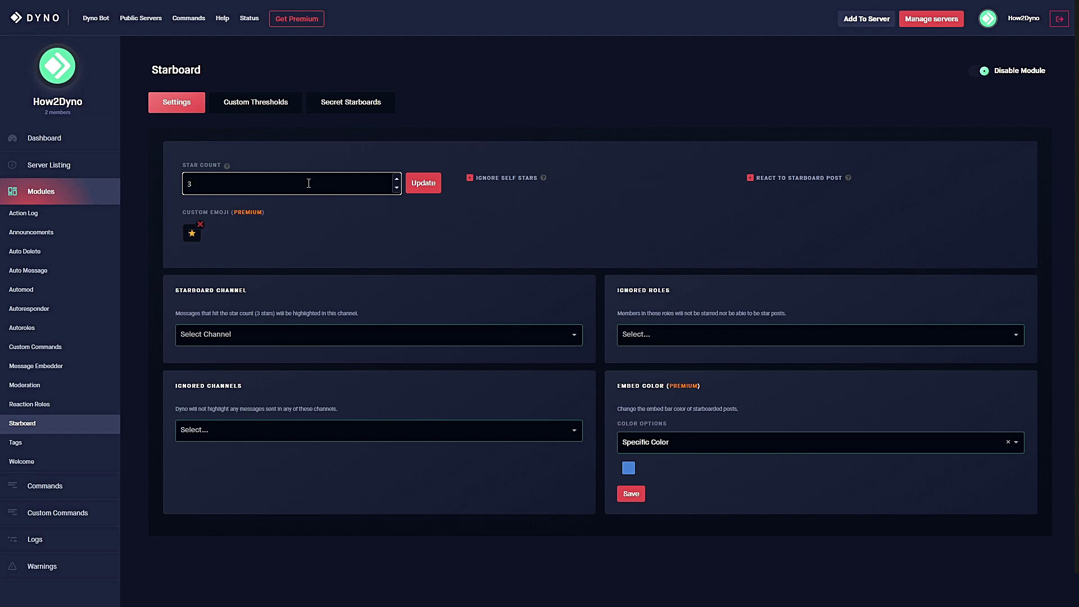
# - Set the starboard's star count to 50 and update it
pyautogui.click(396, 179)
pyautogui.click(397, 179)
pyautogui.press('BackSpace')
pyautogui.write('50')
pyautogui.click(426, 183)
# - Set the starboard's star count to 1 and update it
pyautogui.hotkey('ctrl', 'a')
pyautogui.write('1')
pyautogui.click(381, 237)
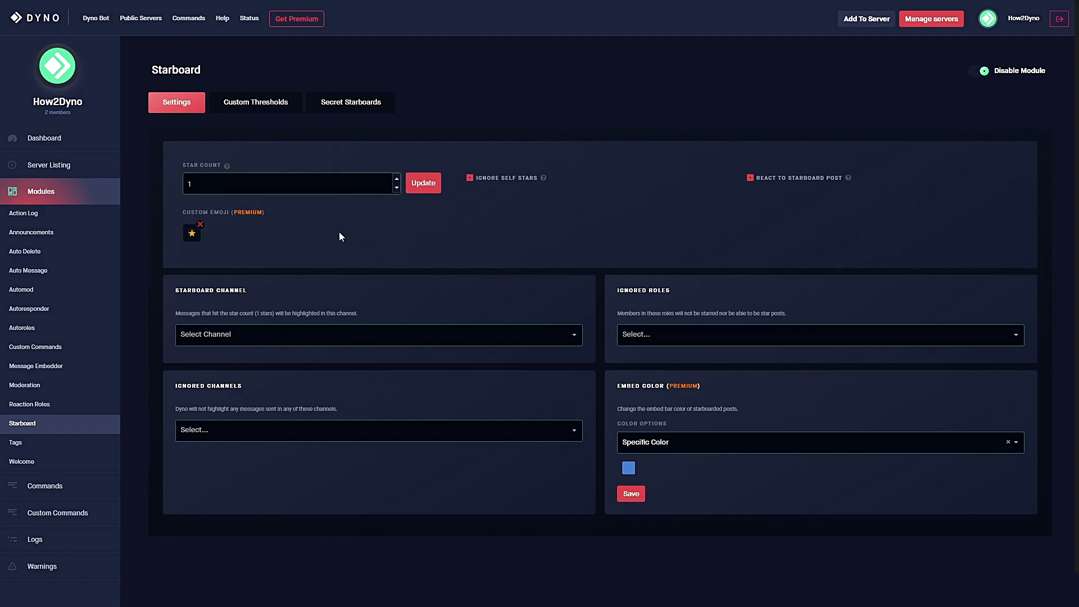
pyautogui.click(423, 182)
pyautogui.click(221, 166)
pyautogui.click(353, 230)
# - Choose welcome as the starboard channel where starred messages are highlighted
pyautogui.click(250, 333)
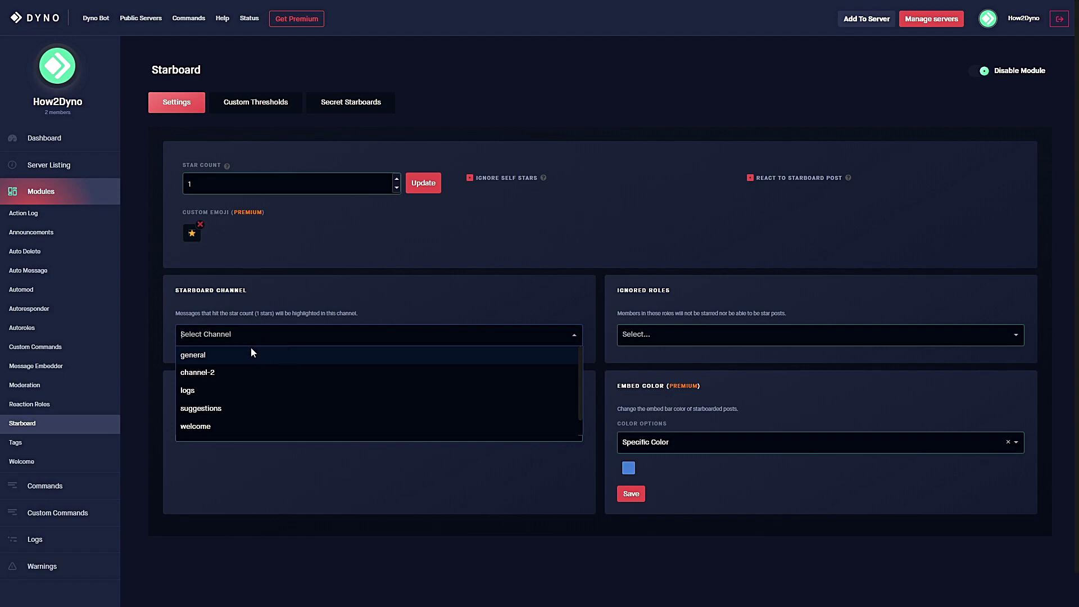
pyautogui.scroll(-1, 285, 409)
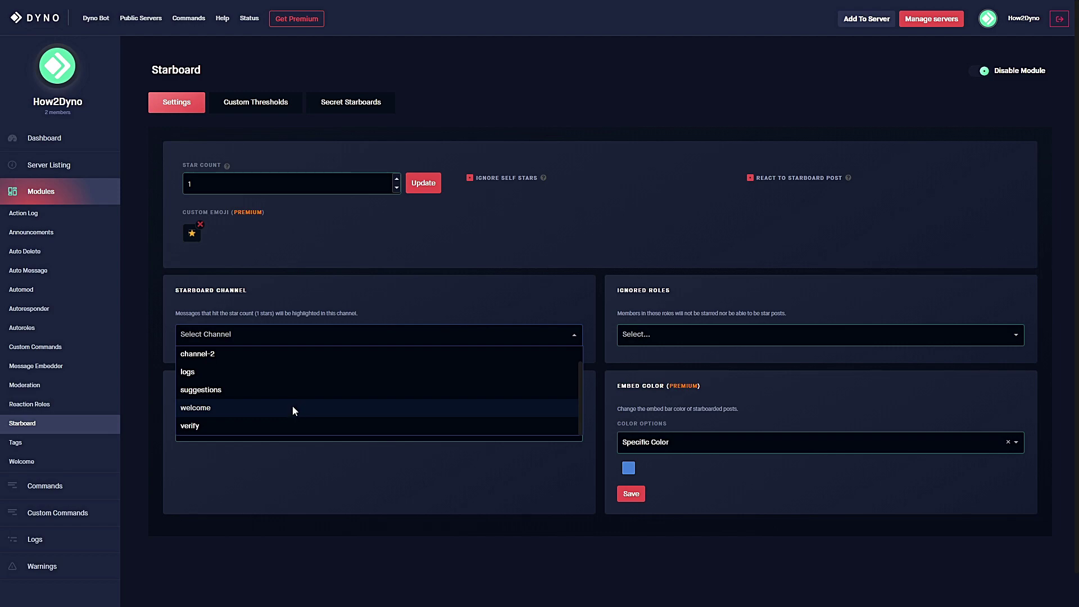
pyautogui.click(293, 411)
# - Examine the available choices for ignored roles, ignored channels and the embed color without changing them
pyautogui.click(697, 337)
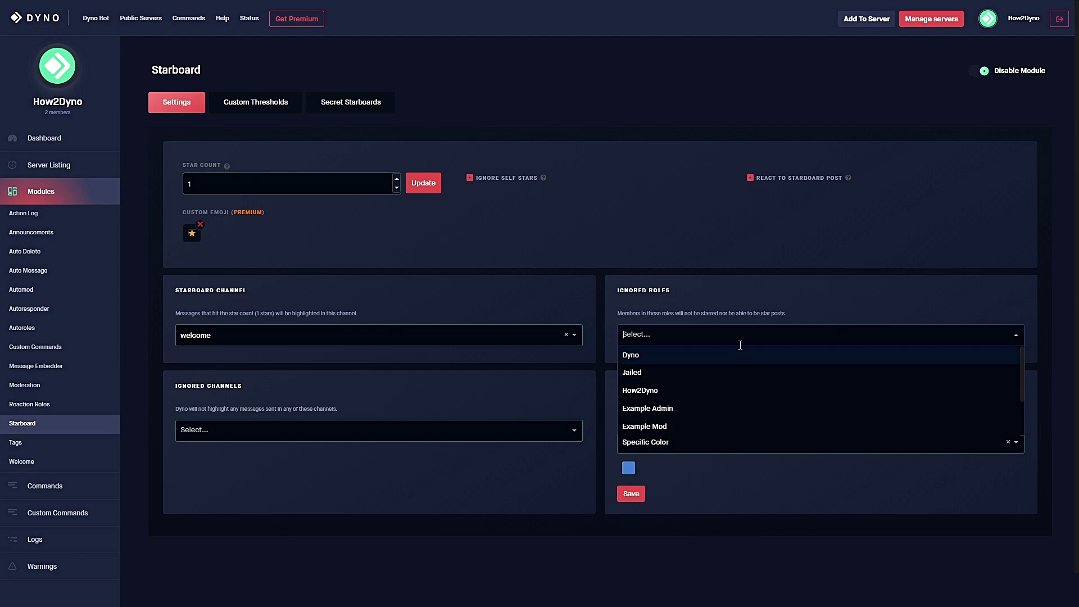
pyautogui.click(600, 310)
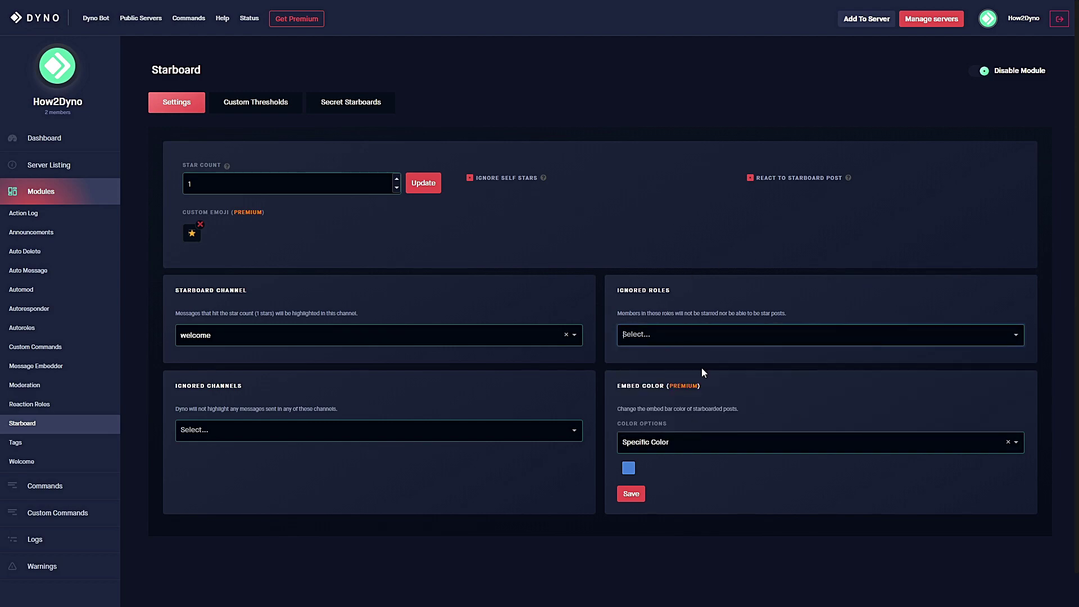
pyautogui.click(259, 437)
pyautogui.press('Escape')
pyautogui.click(664, 444)
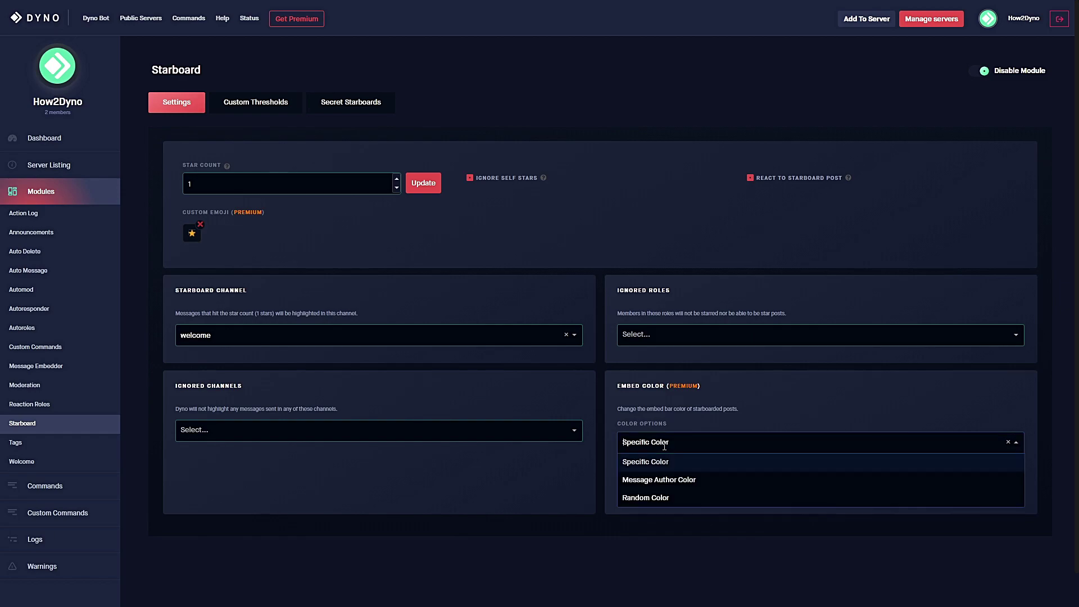
pyautogui.click(727, 416)
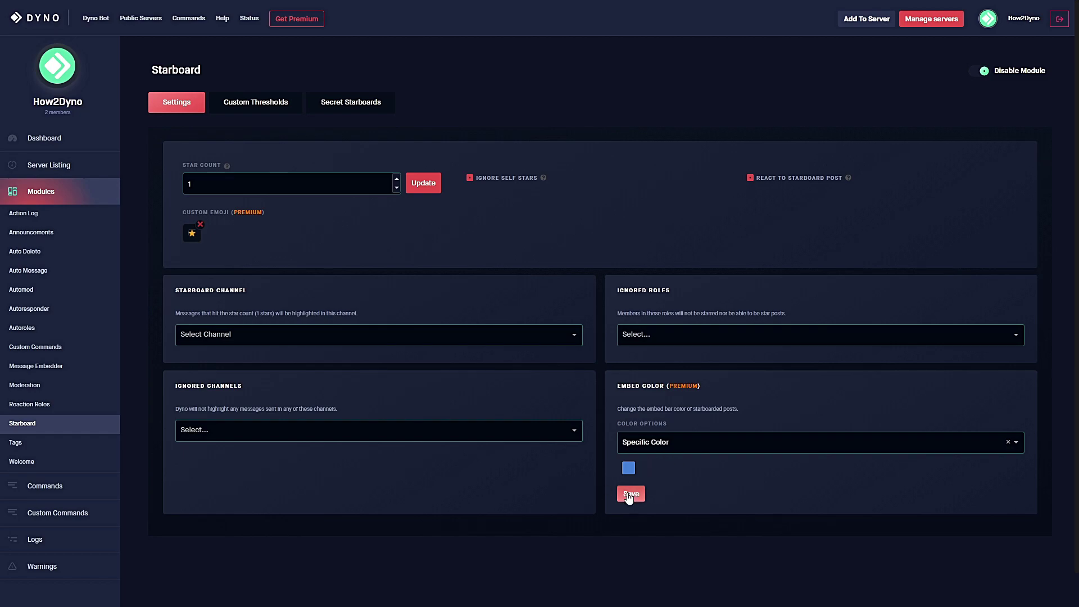
# - Add a custom threshold of 1 star for the general channel
pyautogui.click(260, 108)
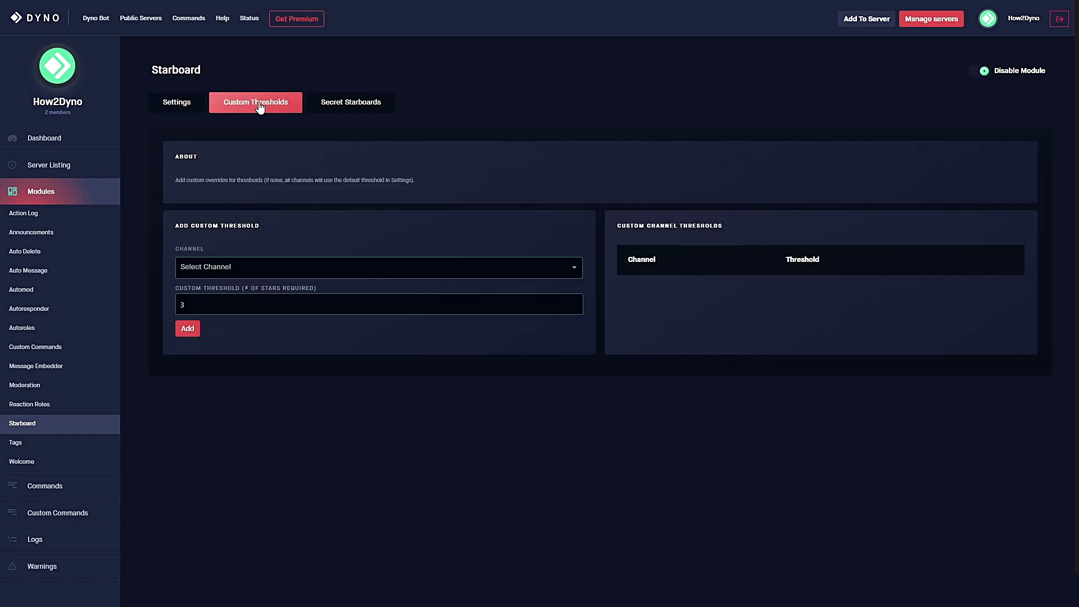
pyautogui.click(235, 266)
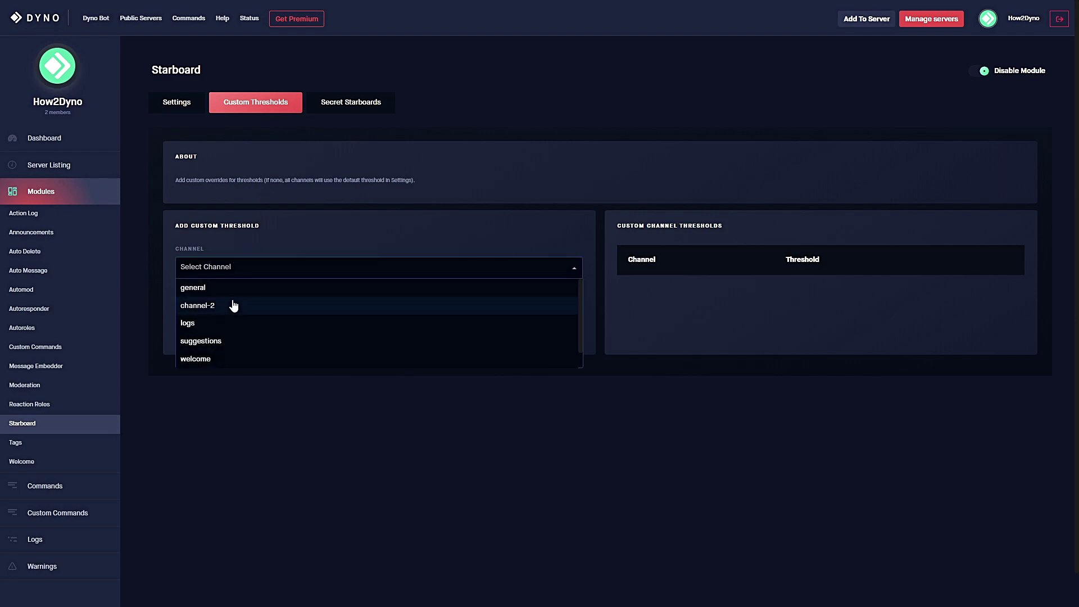
pyautogui.click(179, 103)
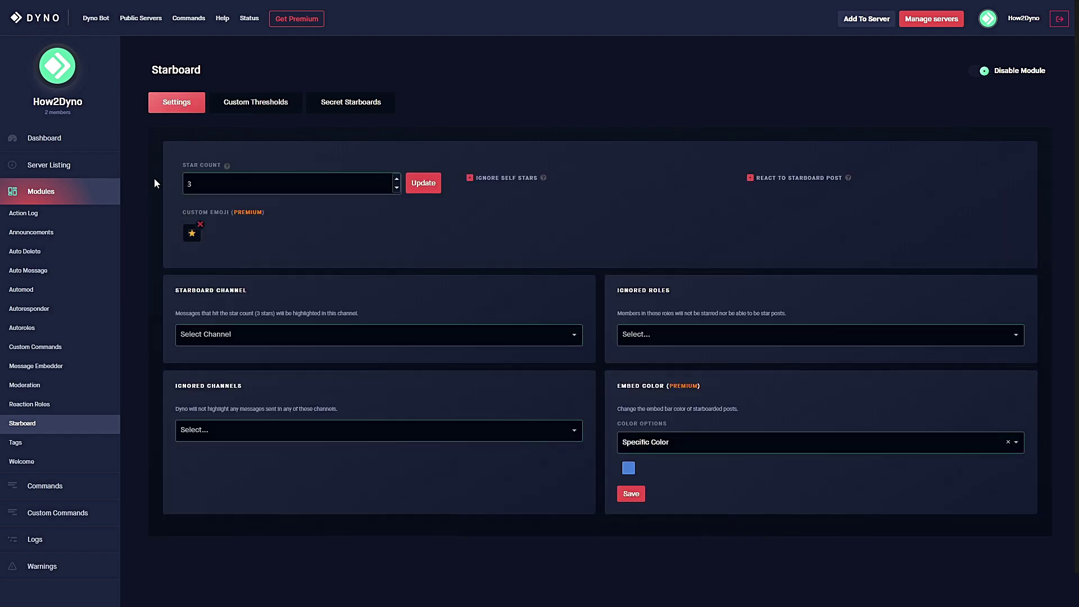
pyautogui.click(258, 110)
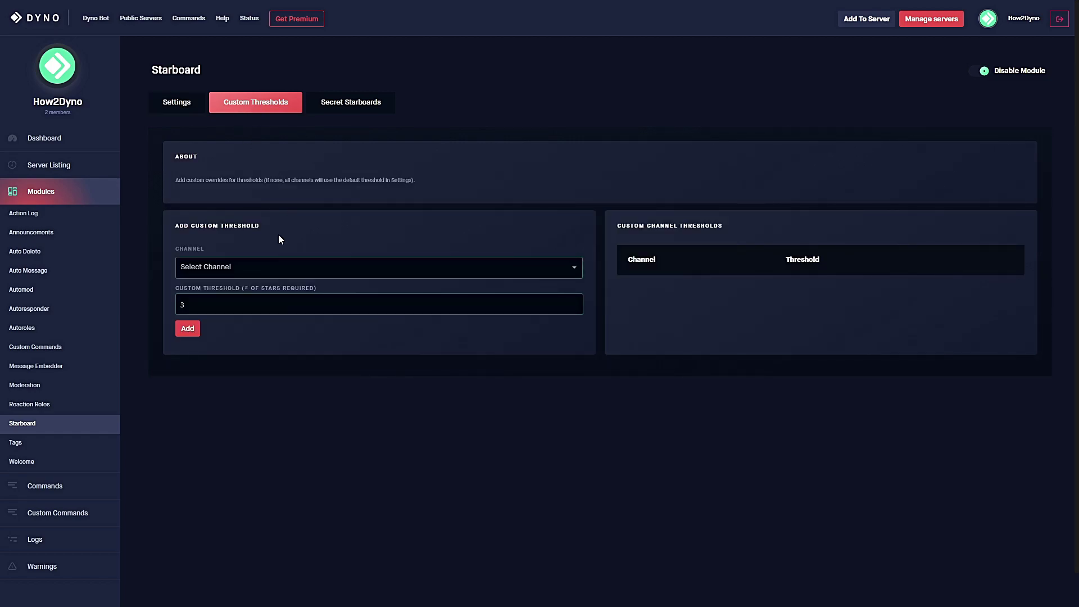
pyautogui.click(205, 265)
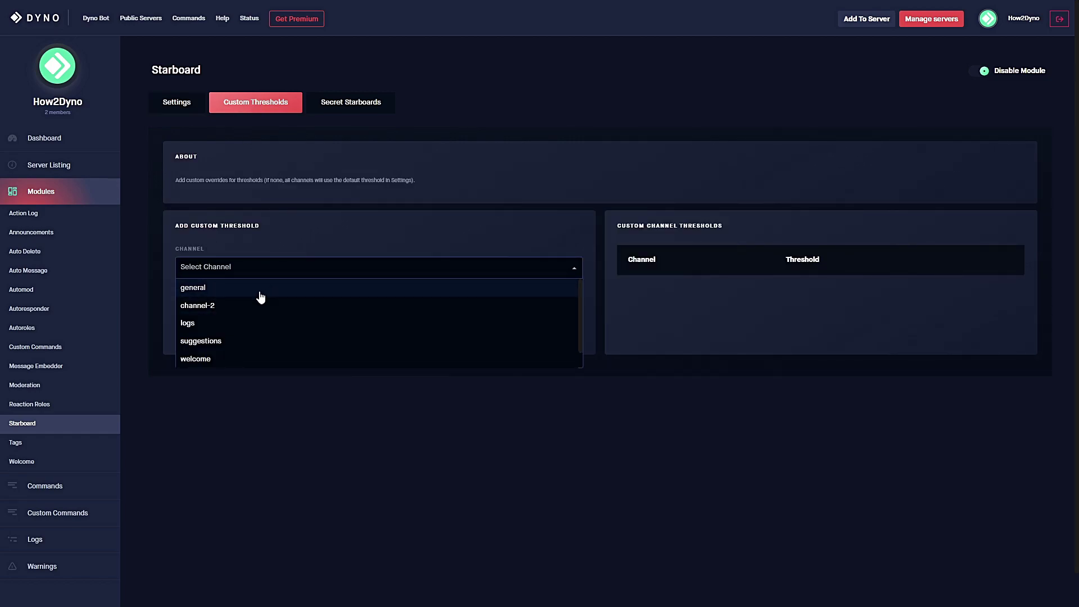
pyautogui.click(230, 292)
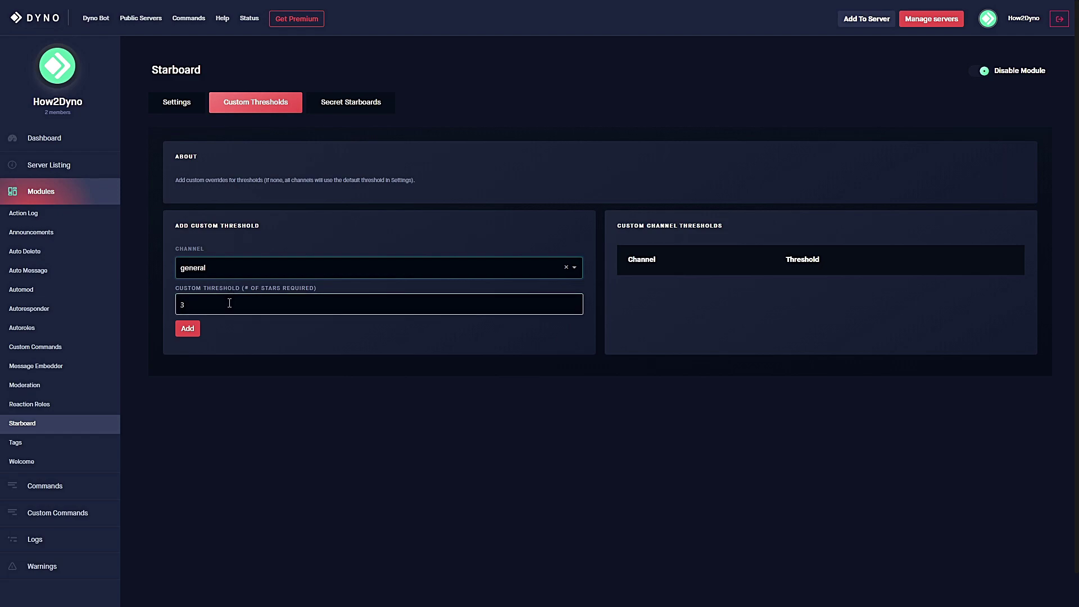
pyautogui.click(225, 305)
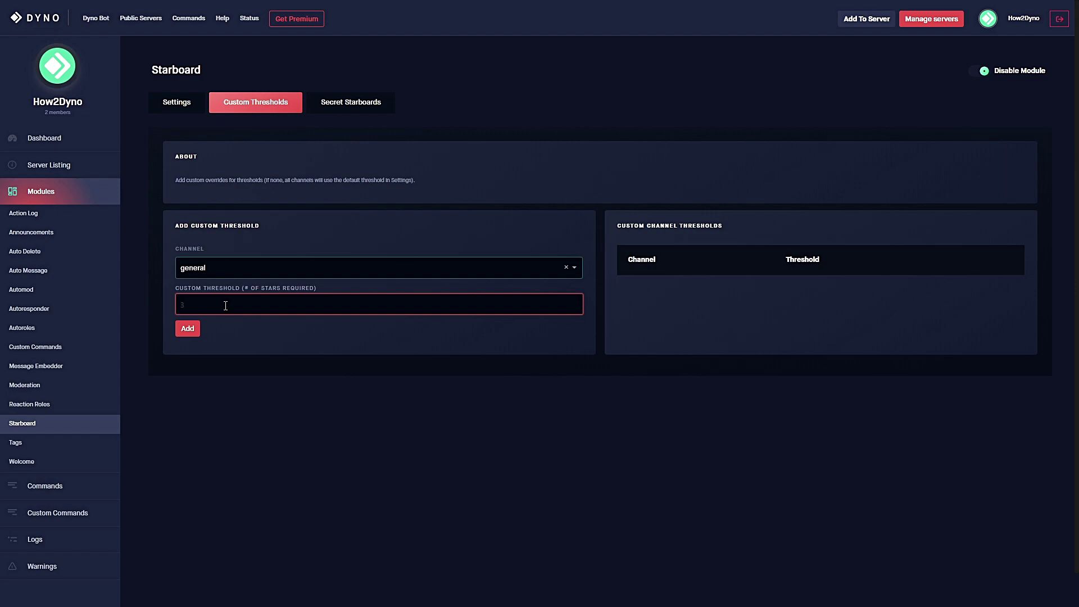
pyautogui.write('1')
pyautogui.click(181, 332)
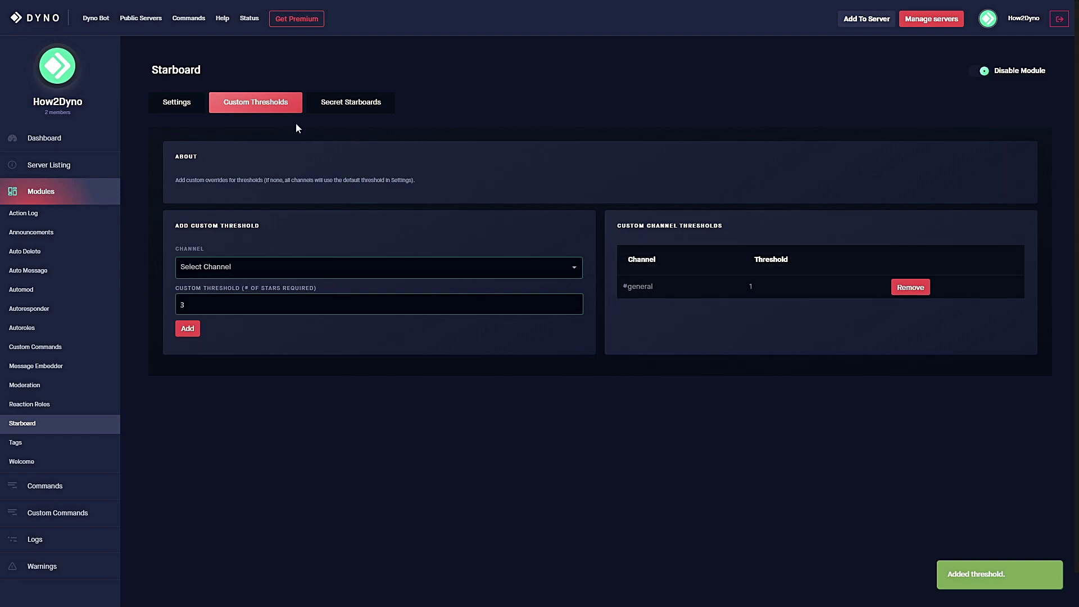
# - Remove the custom star threshold of the general channel
pyautogui.click(163, 105)
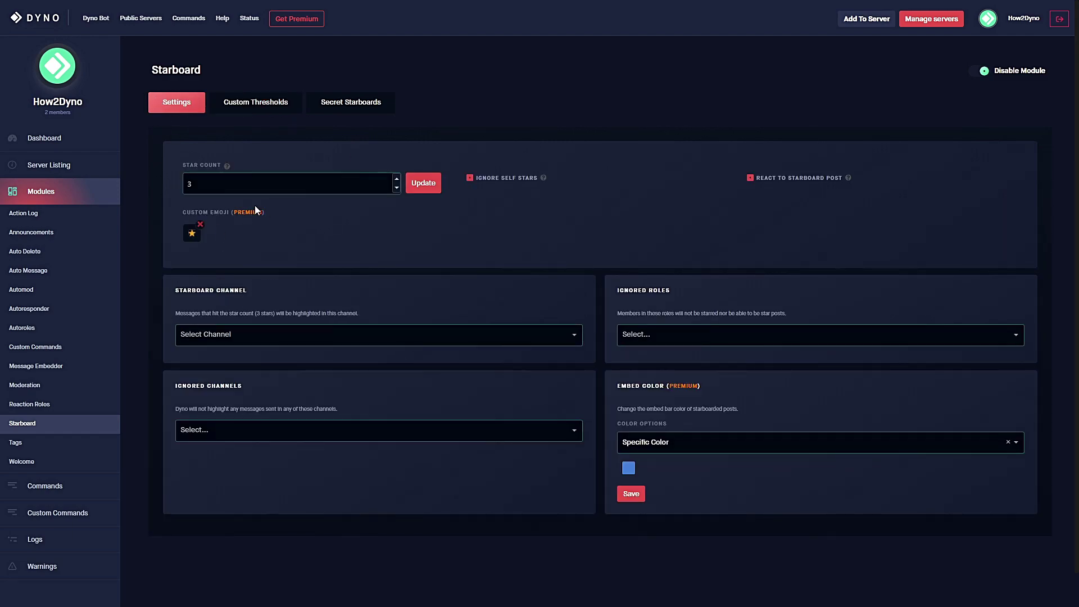
pyautogui.click(256, 101)
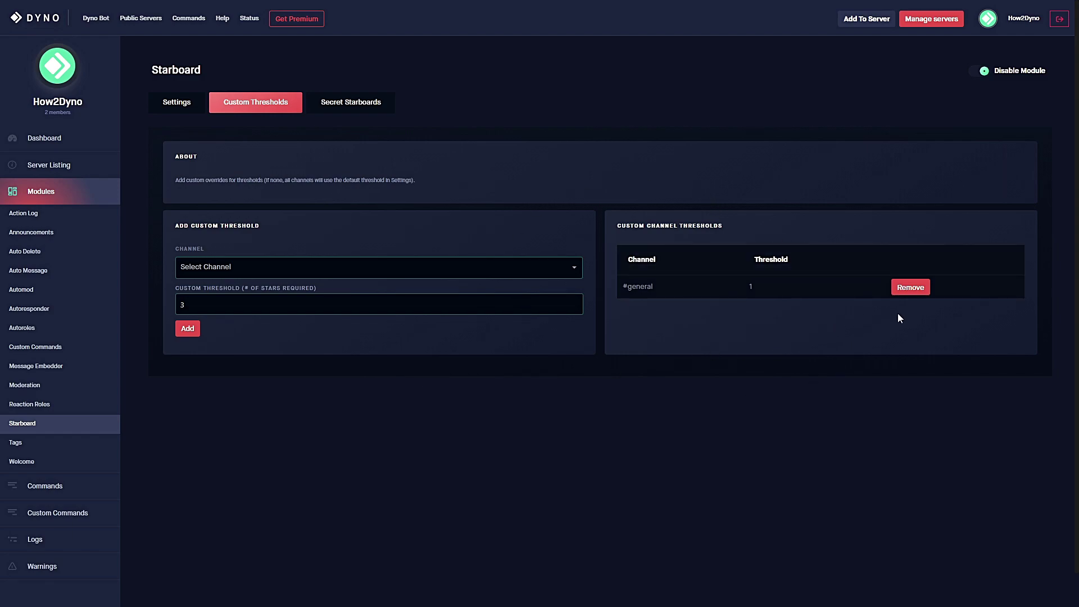
pyautogui.click(921, 288)
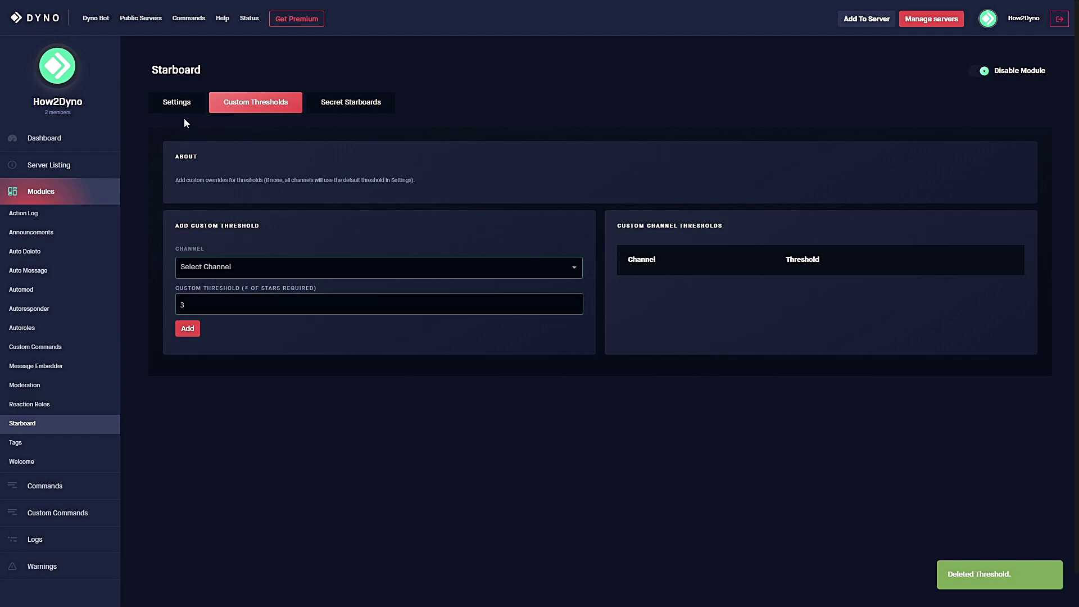
# - Try to choose the logs channel as the starboard channel for a secret starboard
pyautogui.click(176, 105)
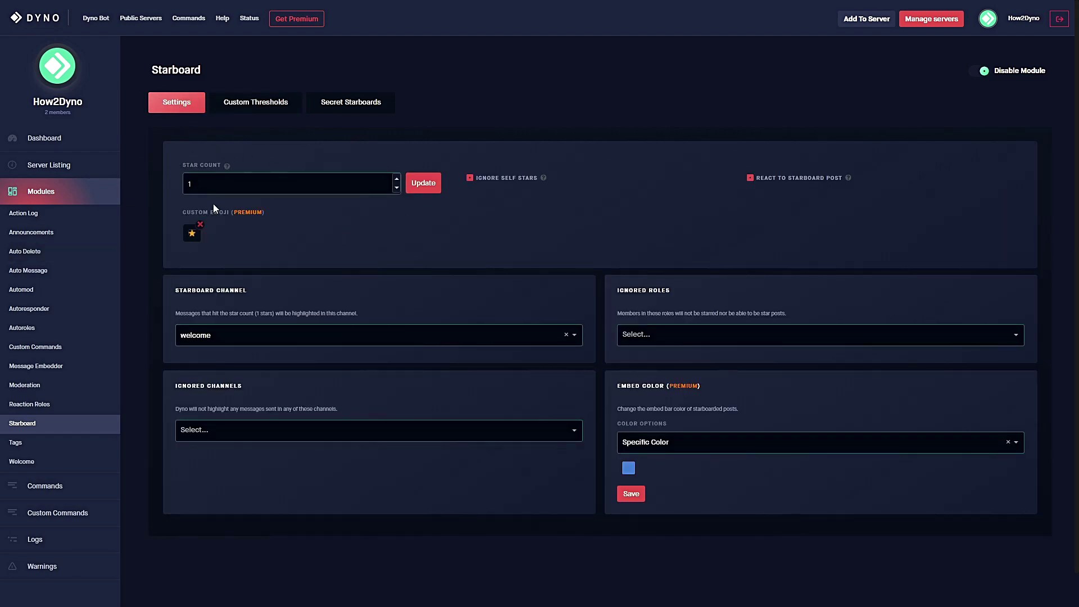
pyautogui.click(341, 112)
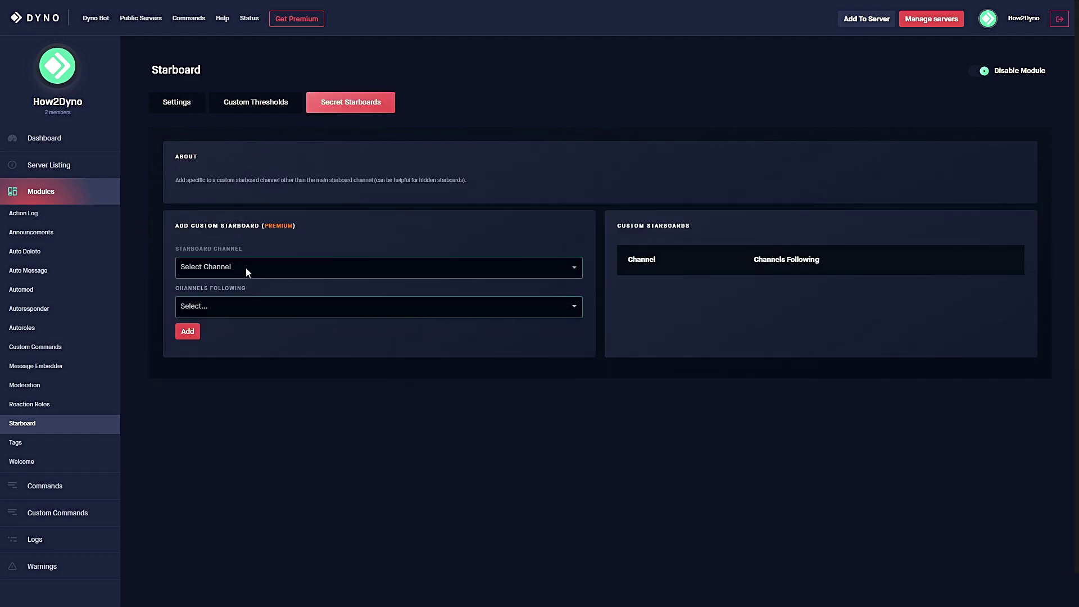
pyautogui.click(298, 269)
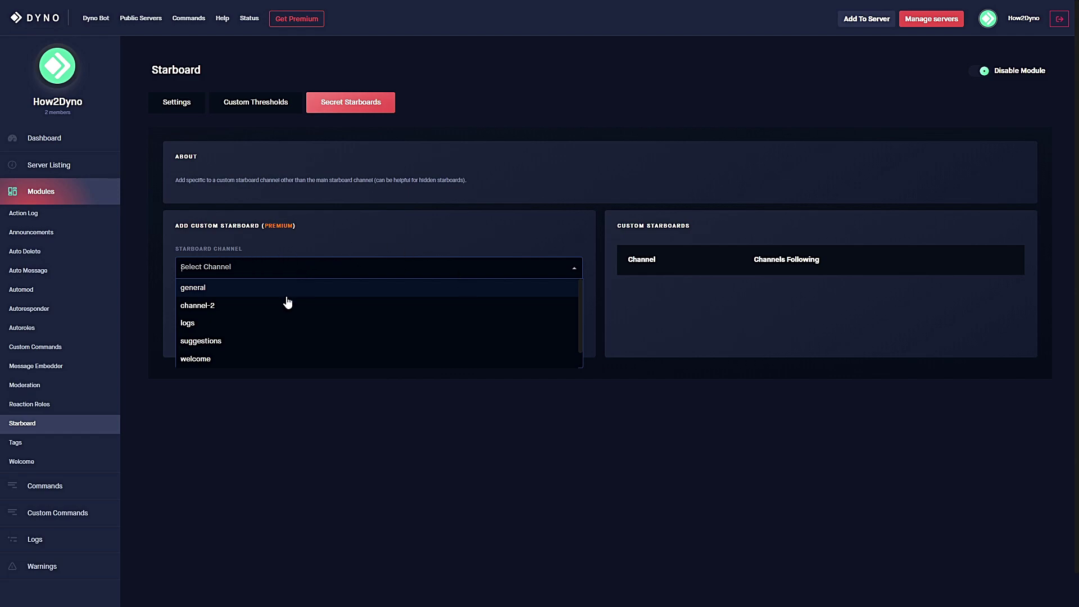
pyautogui.scroll(-1, 270, 308)
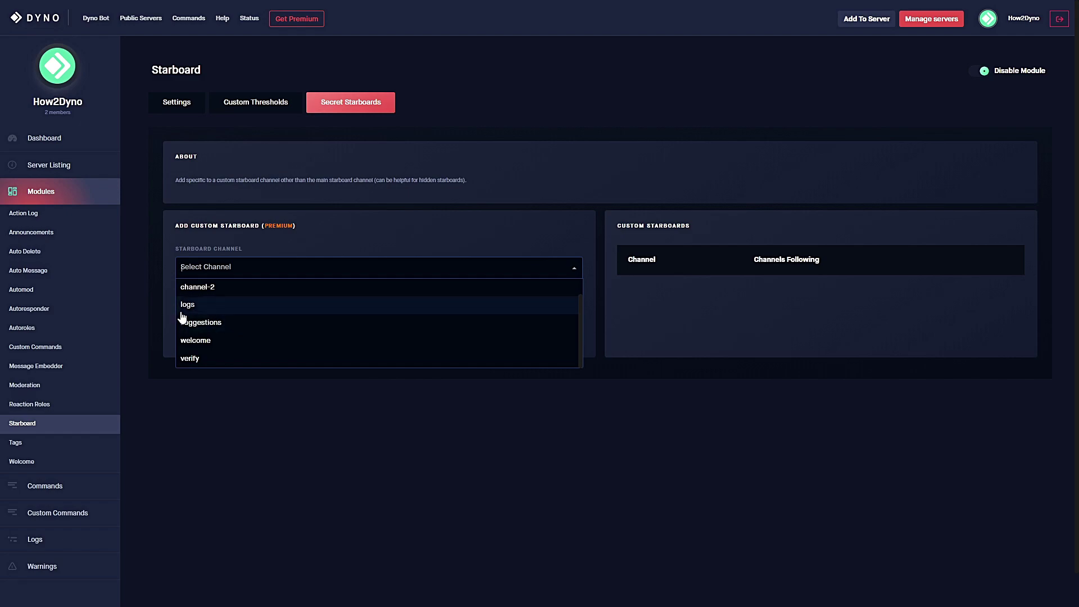
pyautogui.click(250, 308)
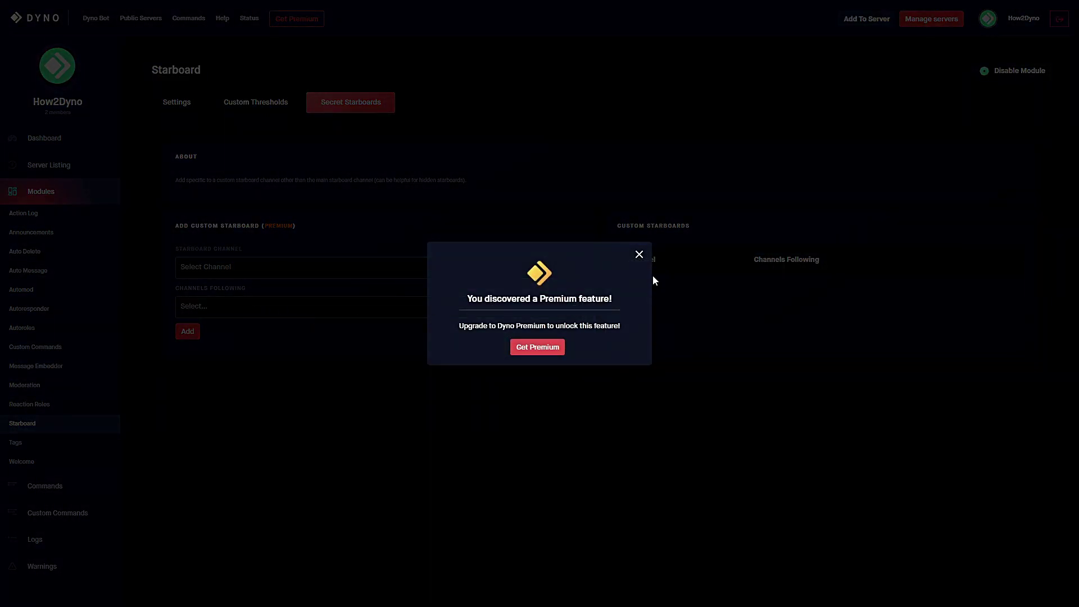
pyautogui.click(638, 255)
# - Examine the starboard channel and followed-channel choices offered for a secret starboard
pyautogui.click(220, 265)
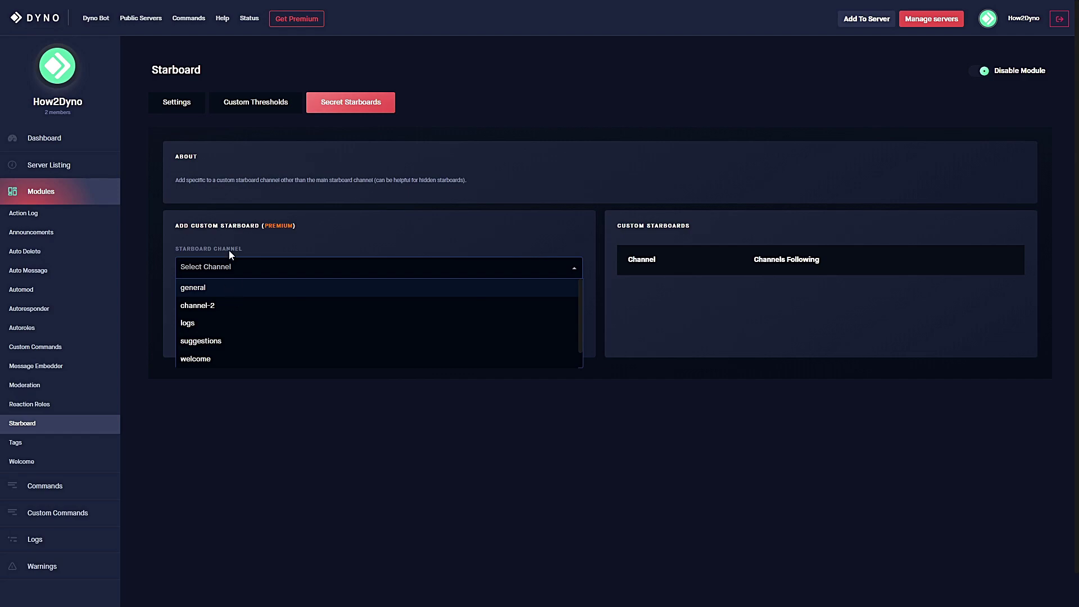
pyautogui.click(228, 252)
pyautogui.click(220, 308)
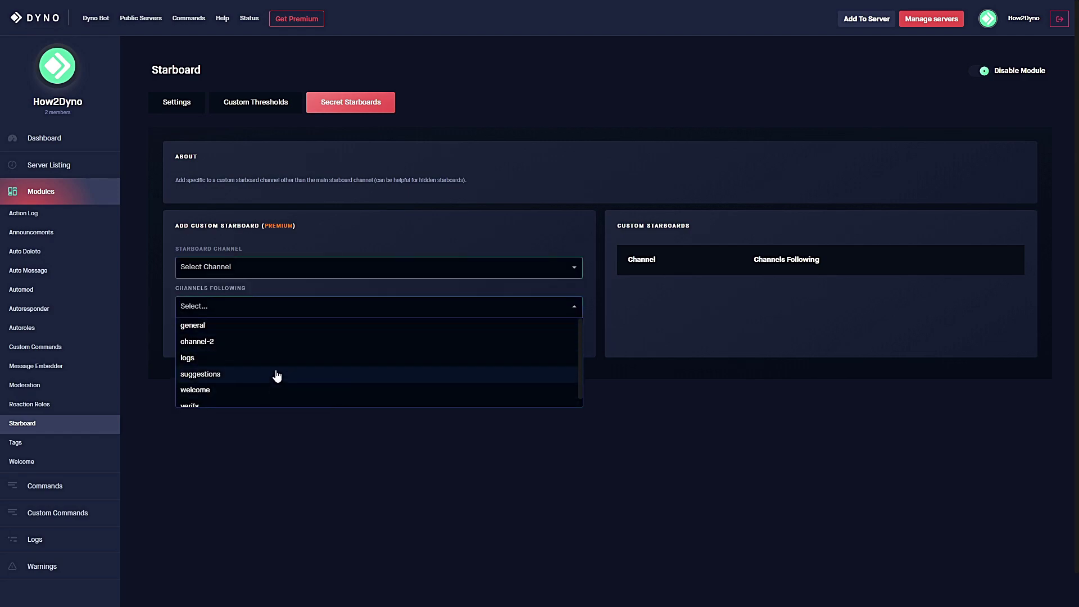
pyautogui.click(246, 256)
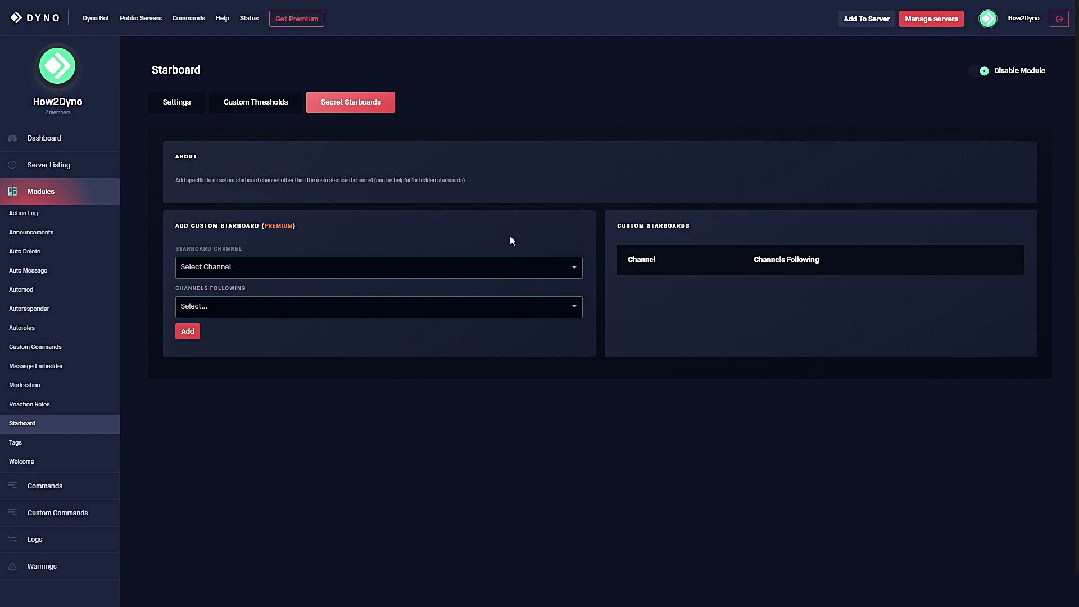
pyautogui.click(313, 267)
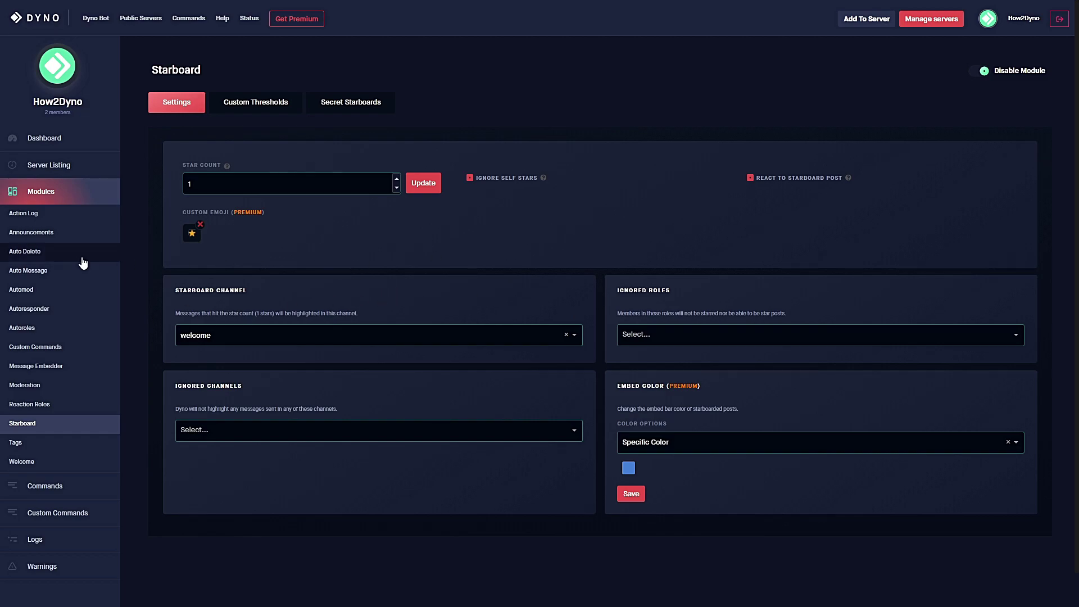
# - Open the Automod module and examine the action choices of the Emoji Spam, Link Cooldown and Duplicate Text filters
pyautogui.click(36, 289)
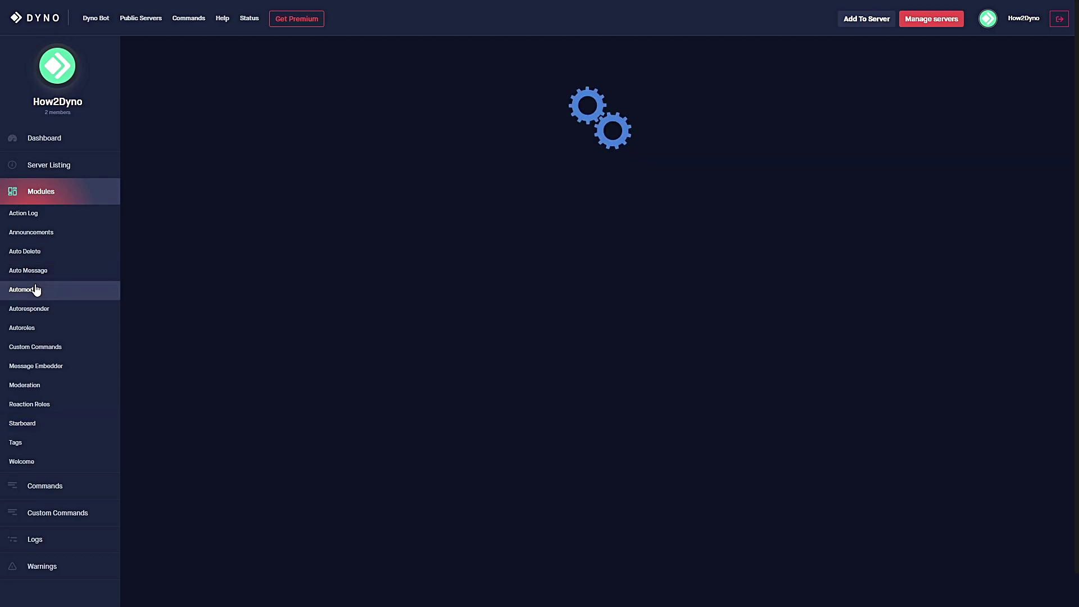
pyautogui.scroll(-1, 376, 264)
pyautogui.scroll(-2, 375, 264)
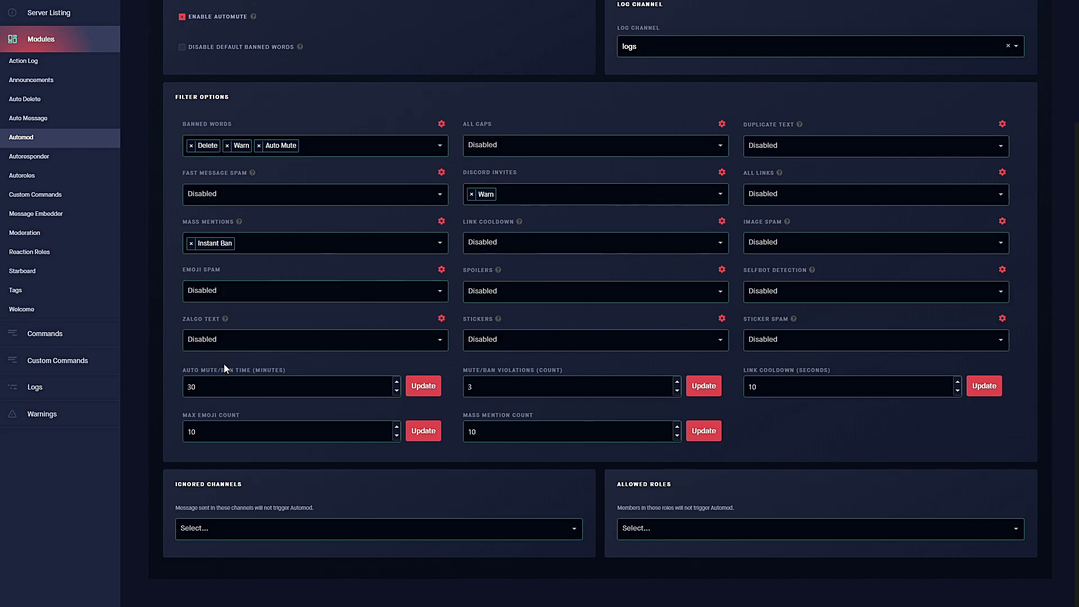
pyautogui.click(376, 291)
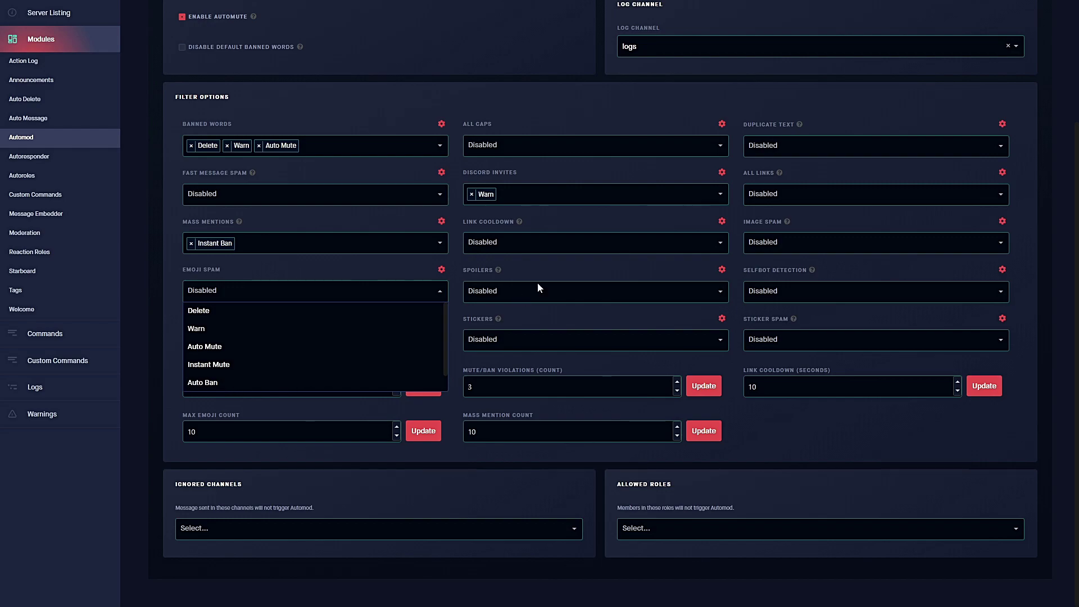
pyautogui.click(521, 242)
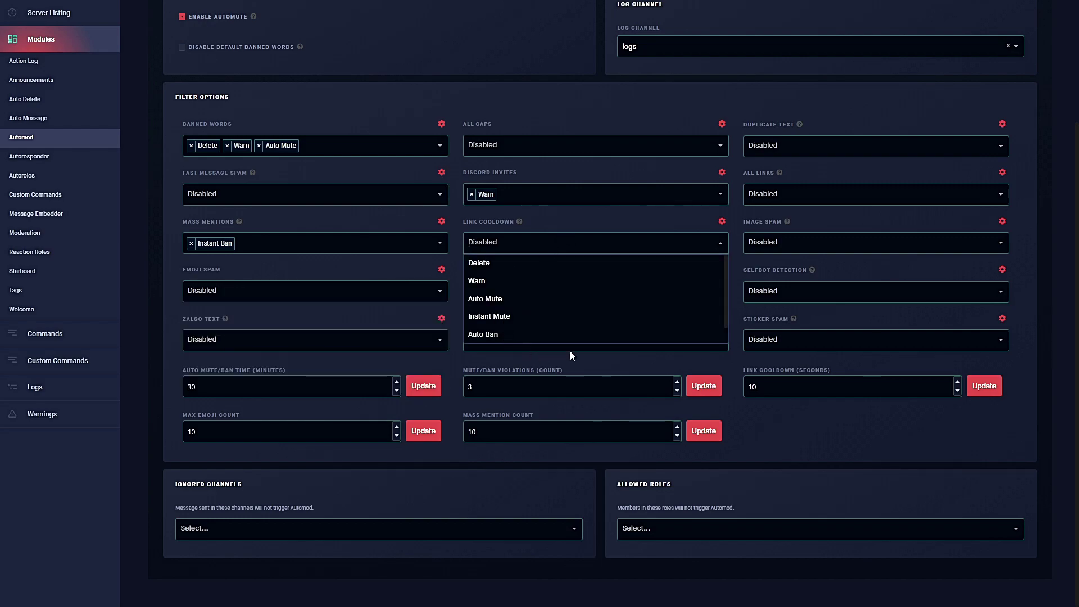
pyautogui.click(767, 146)
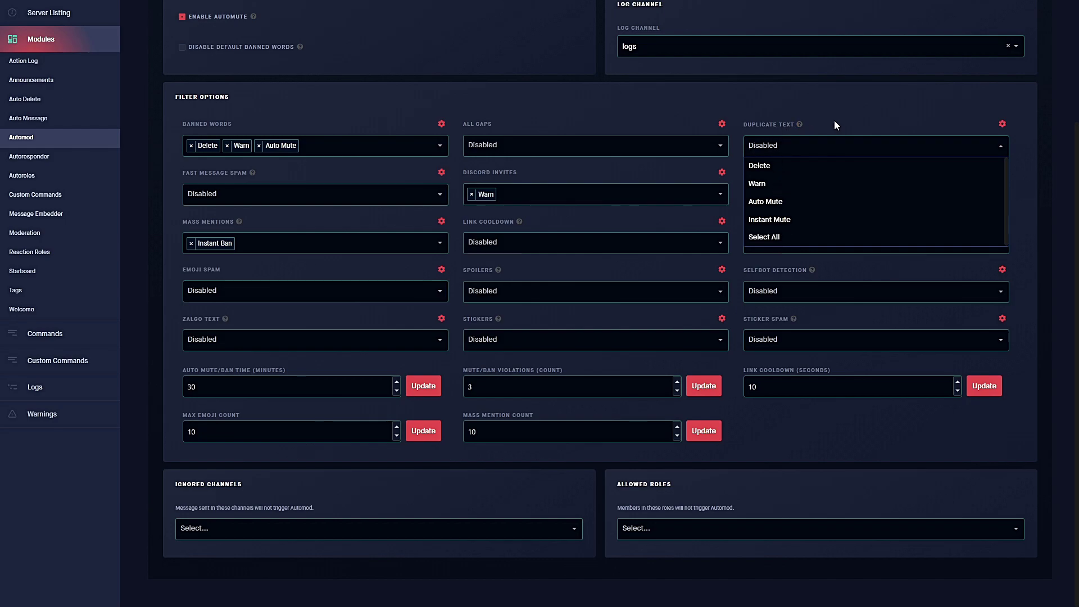
pyautogui.press('Escape')
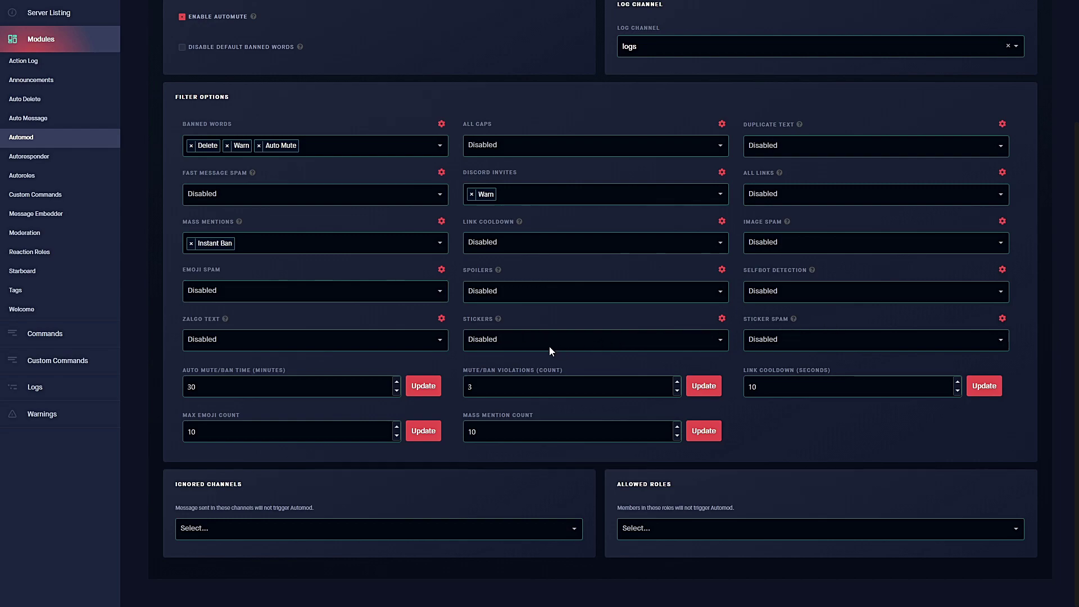
# - Read the help notes of the Stickers and Sticker Spam filters and view the action choices for Stickers and Link Cooldown
pyautogui.click(499, 320)
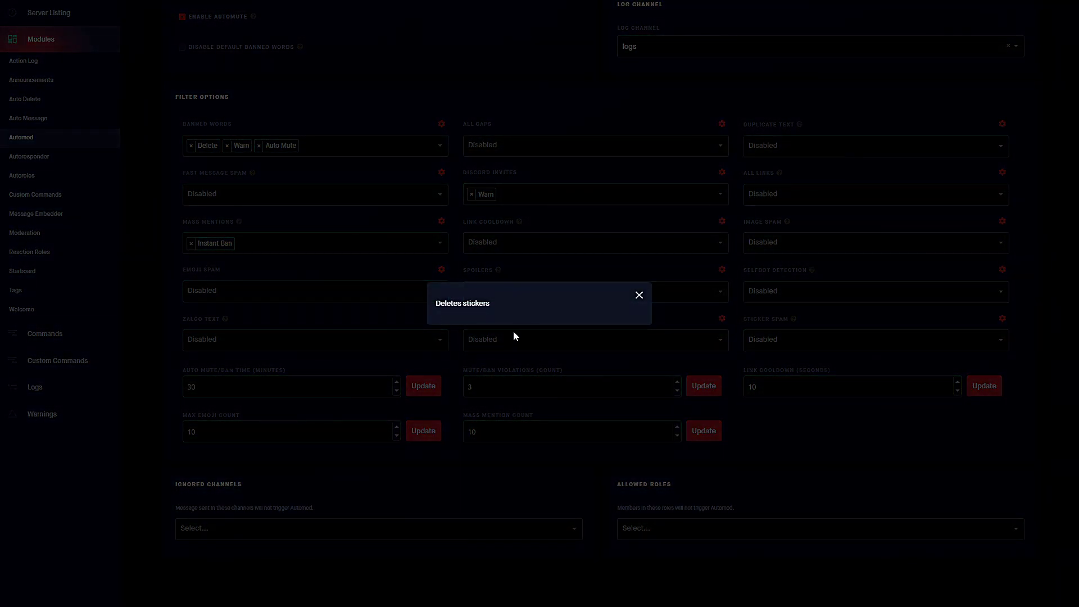
pyautogui.click(406, 319)
pyautogui.click(488, 341)
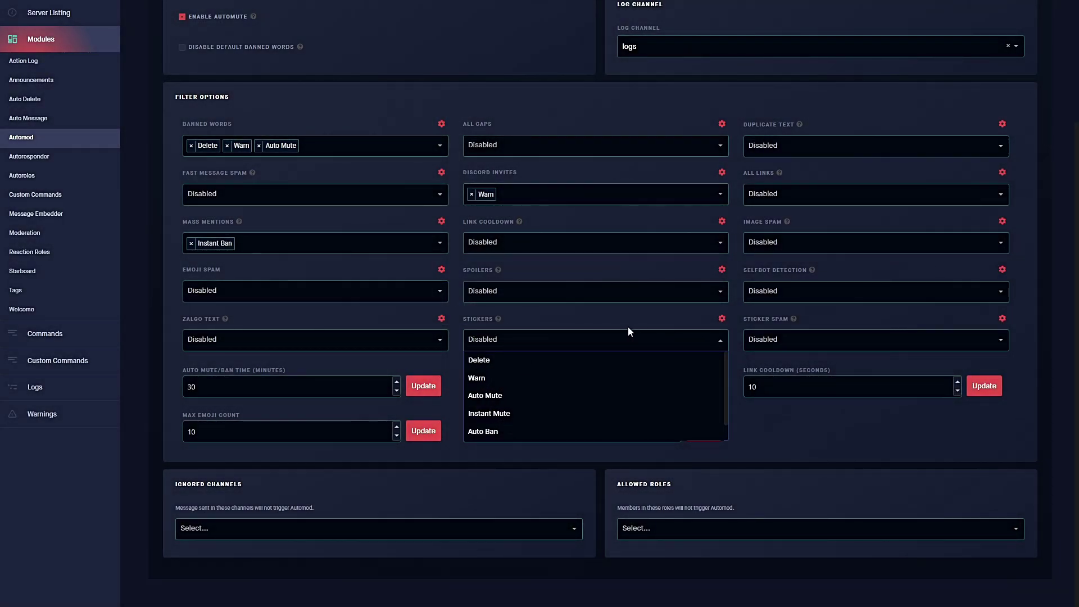
pyautogui.click(784, 340)
pyautogui.click(794, 319)
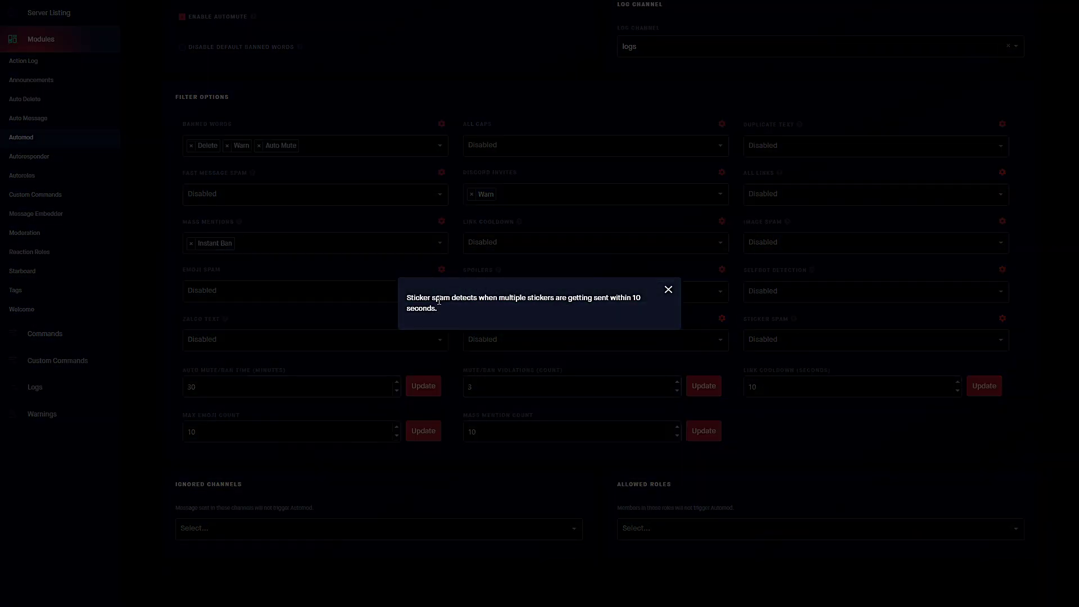
pyautogui.click(557, 353)
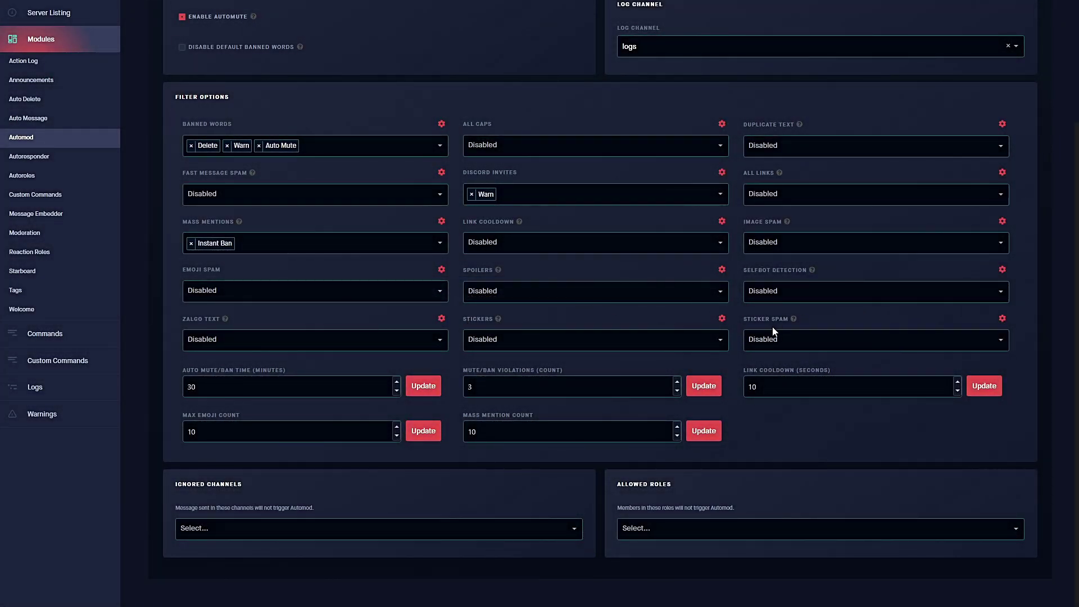
pyautogui.click(487, 251)
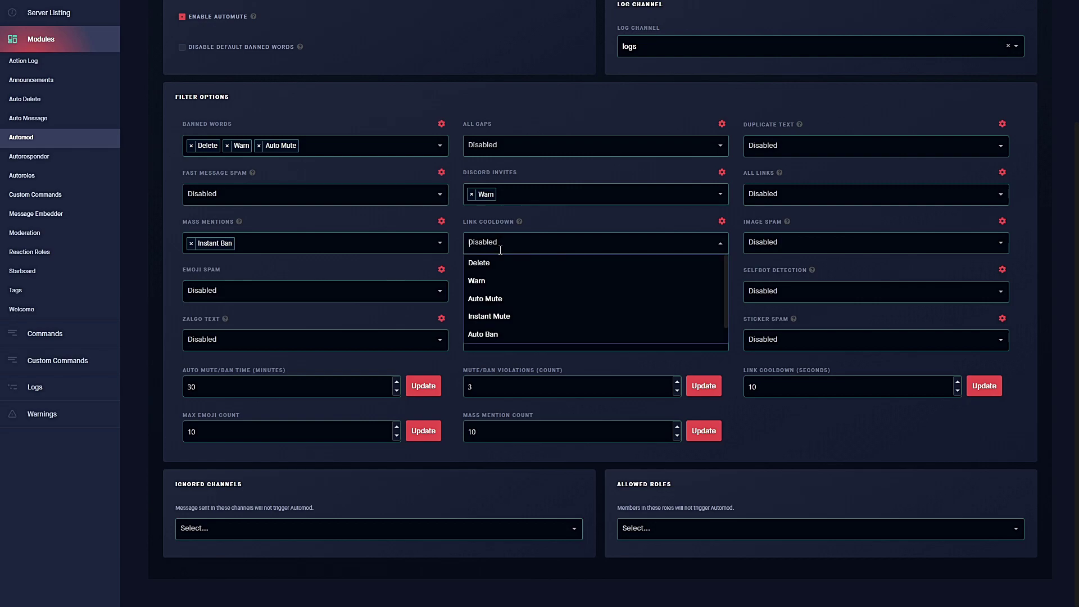
pyautogui.click(502, 318)
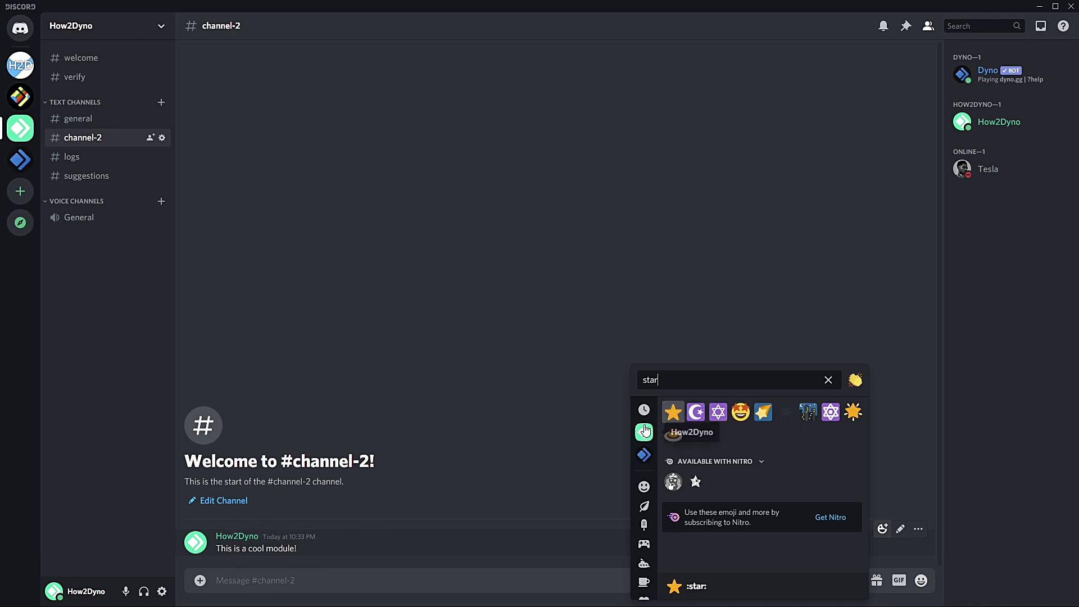
# - In Discord, react with a star to the channel-2 message "This is a cool module!" and withdraw that reaction
pyautogui.click(674, 413)
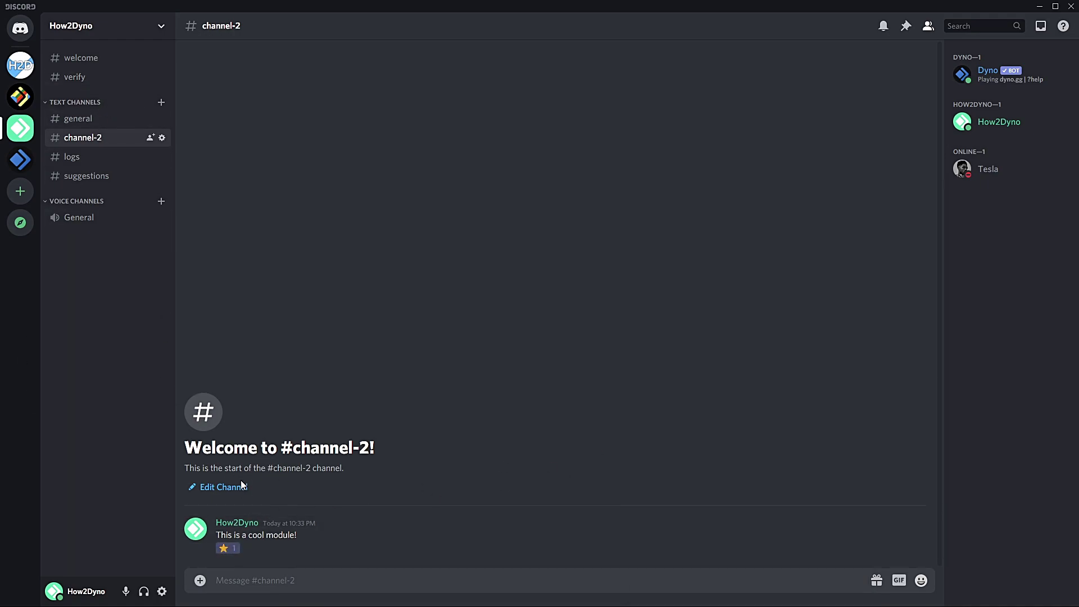
pyautogui.click(224, 548)
# - Add a star reaction to Dyno's starboard post in the welcome channel and jump to its original message
pyautogui.click(90, 59)
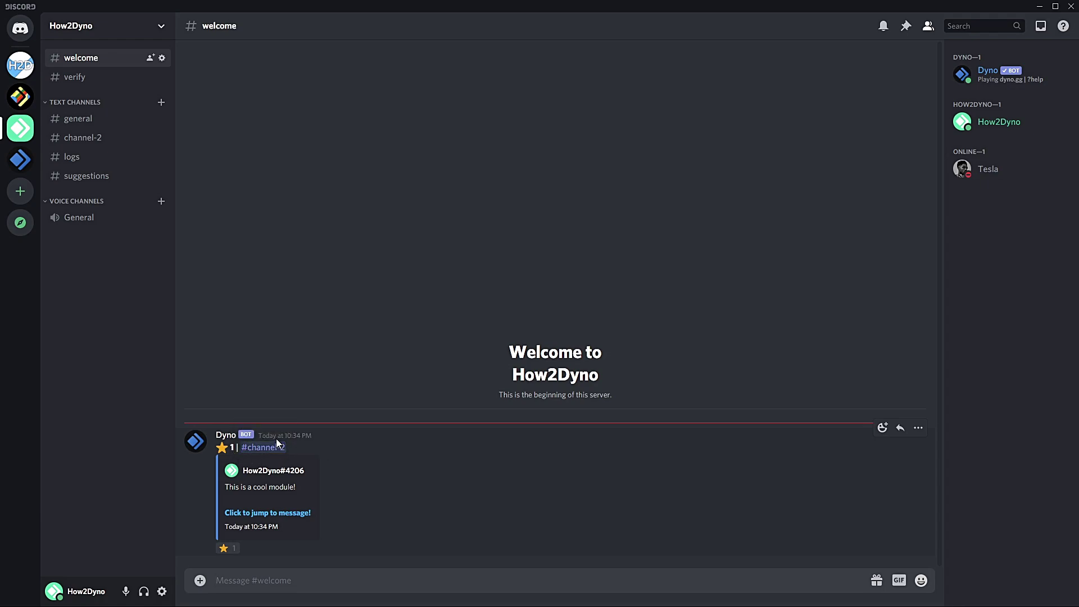
pyautogui.click(224, 548)
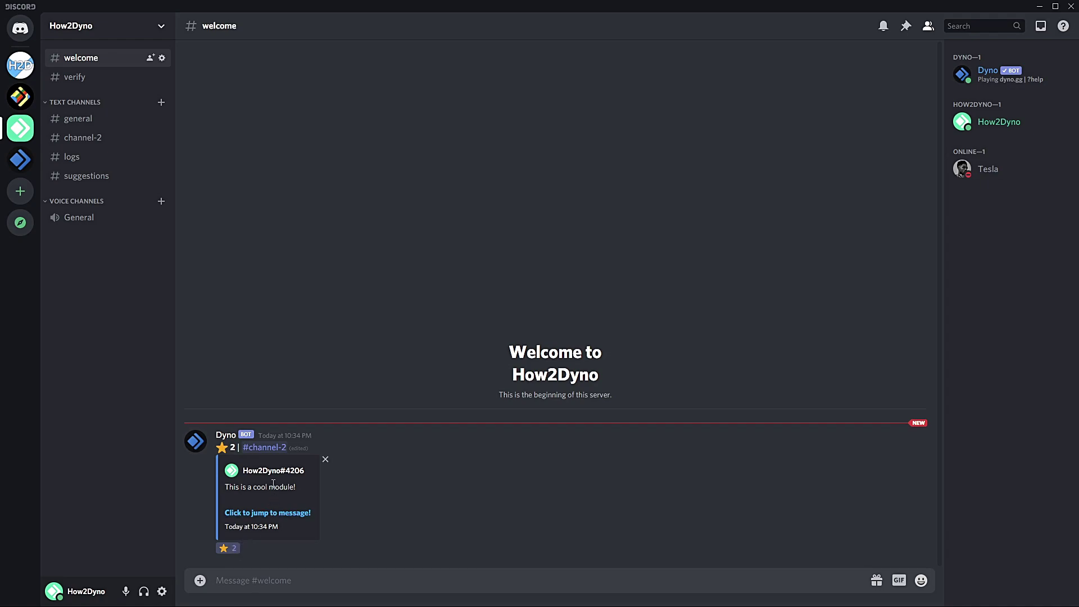
pyautogui.click(271, 513)
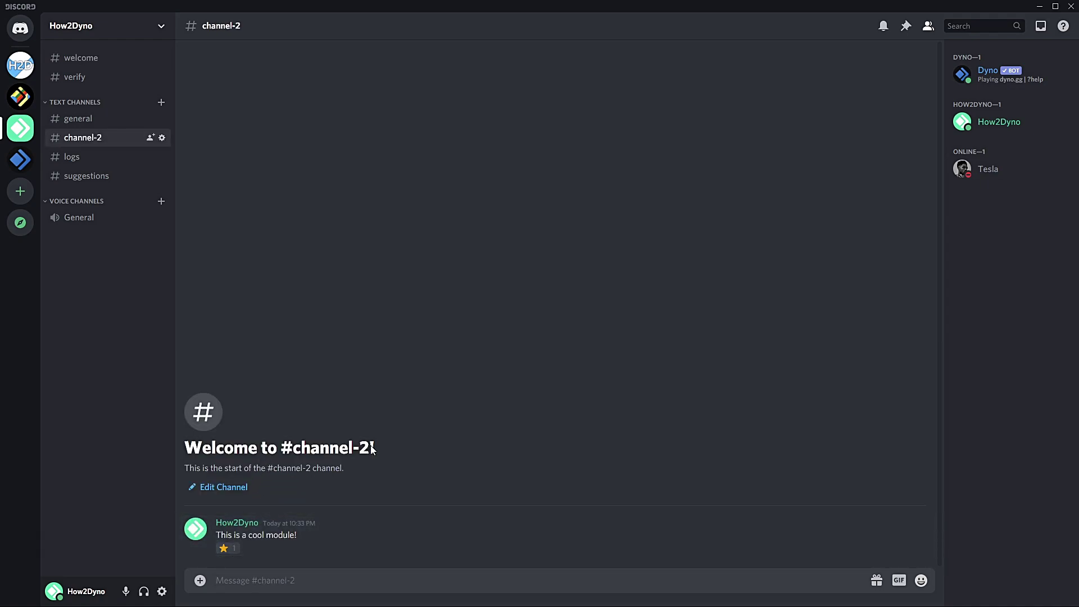
# - Star the original message in channel-2 and look at its author's profile card
pyautogui.click(237, 522)
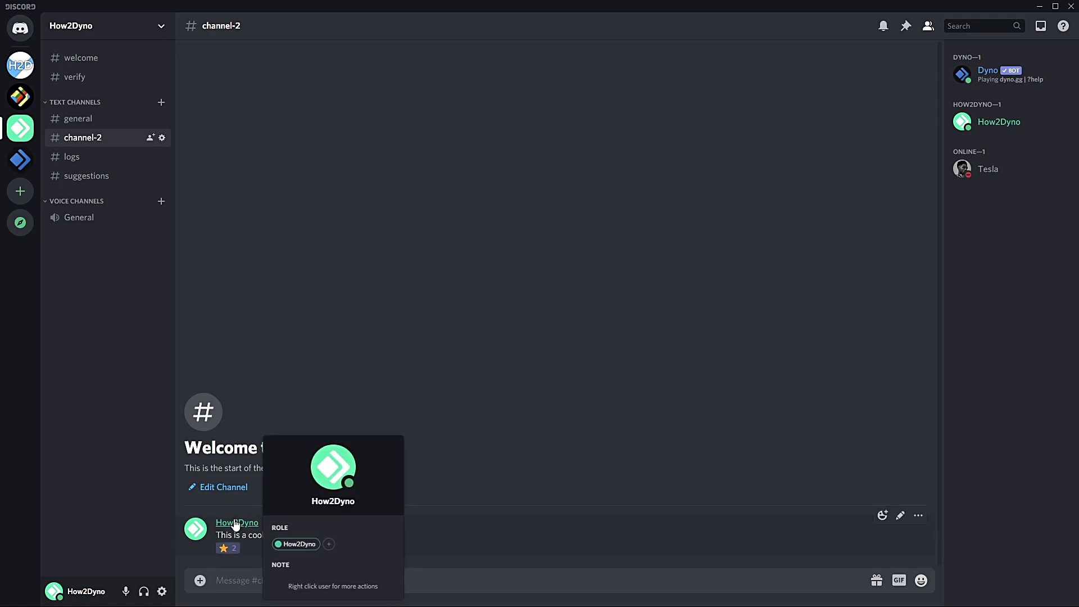
pyautogui.click(402, 367)
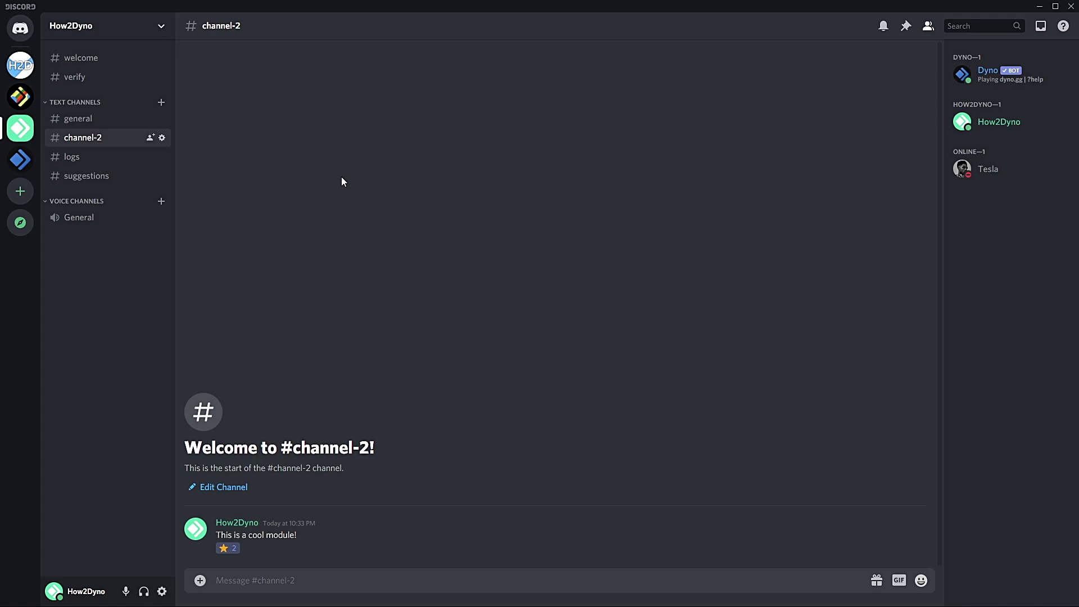
pyautogui.click(240, 522)
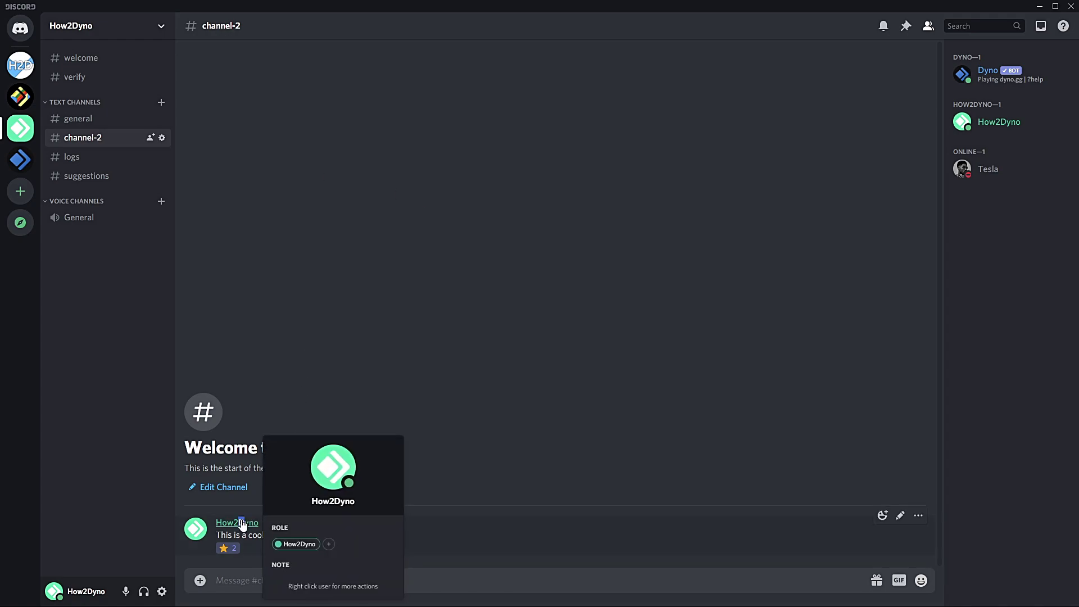
pyautogui.click(426, 377)
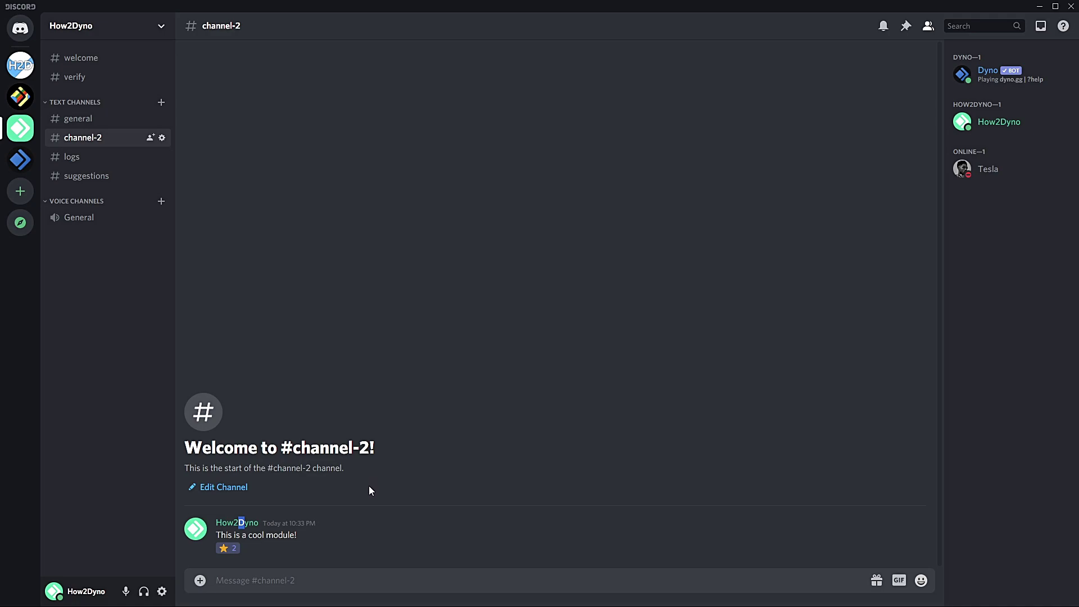
pyautogui.click(472, 482)
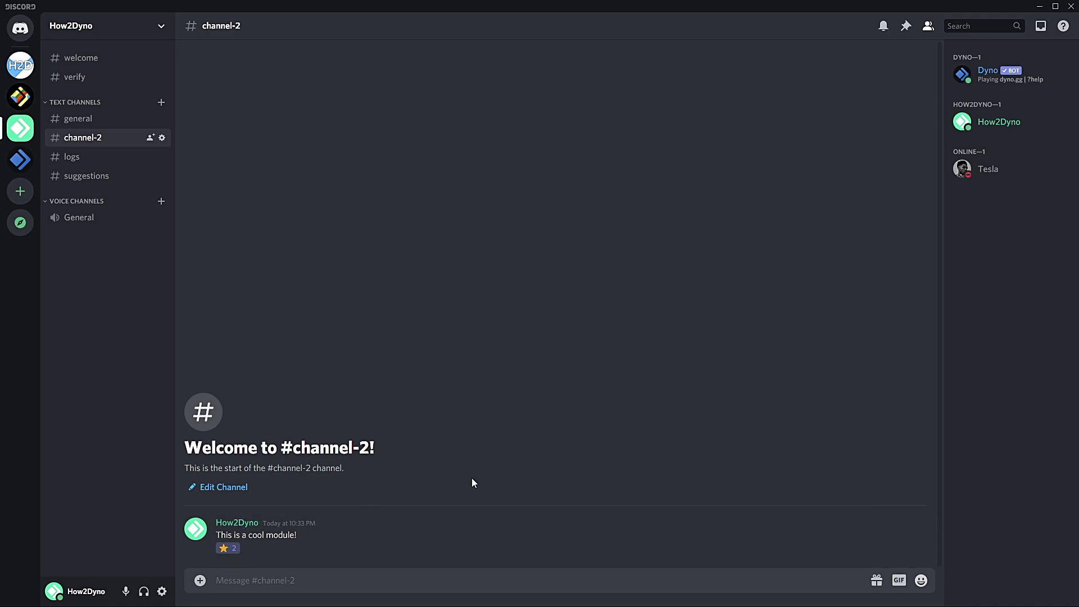